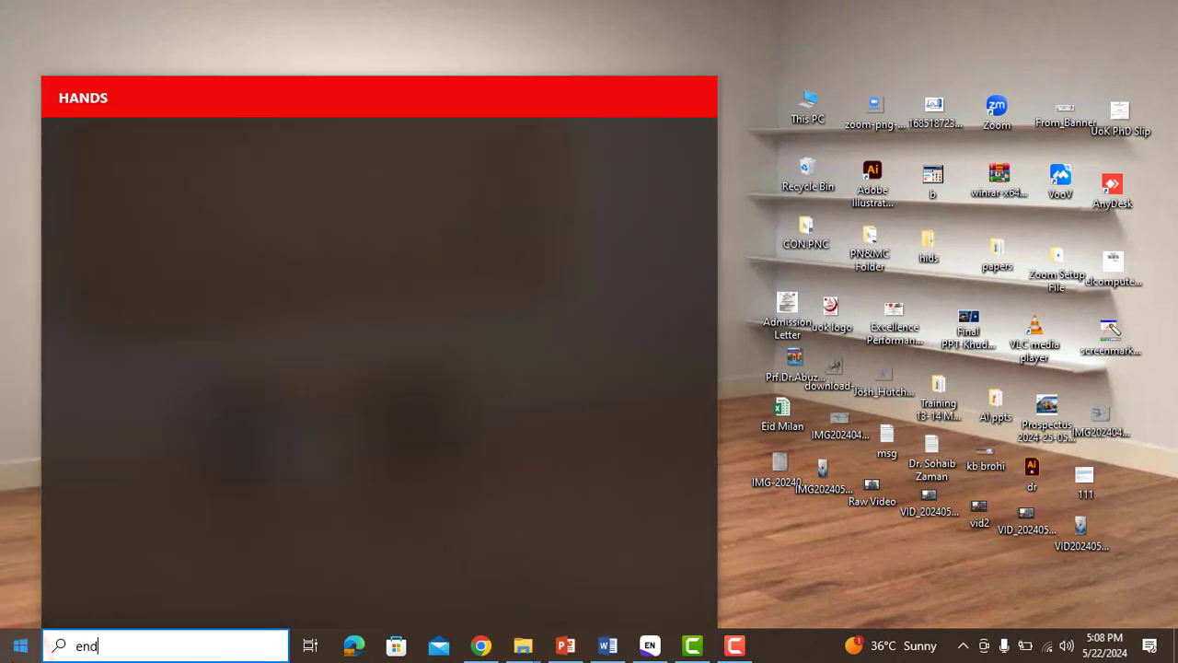
- Open the EndNote library, then open the PPRM Learning- MEAL Report Word document from the 2-EndNote folder
left_click(128, 220)
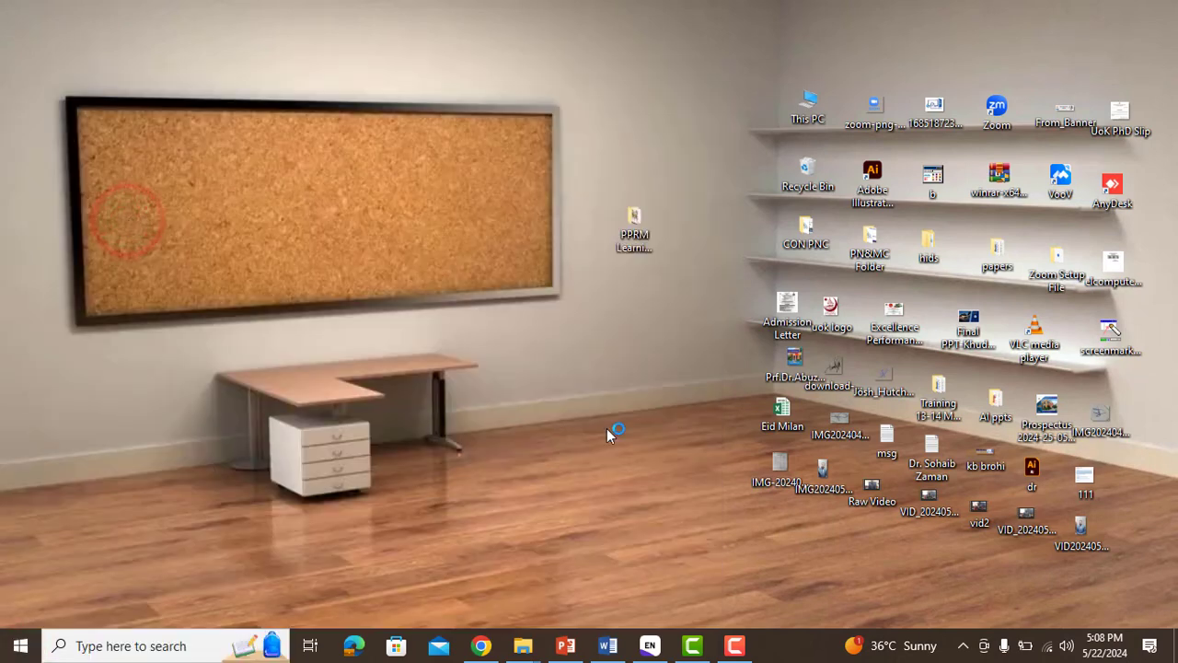
left_click(649, 645)
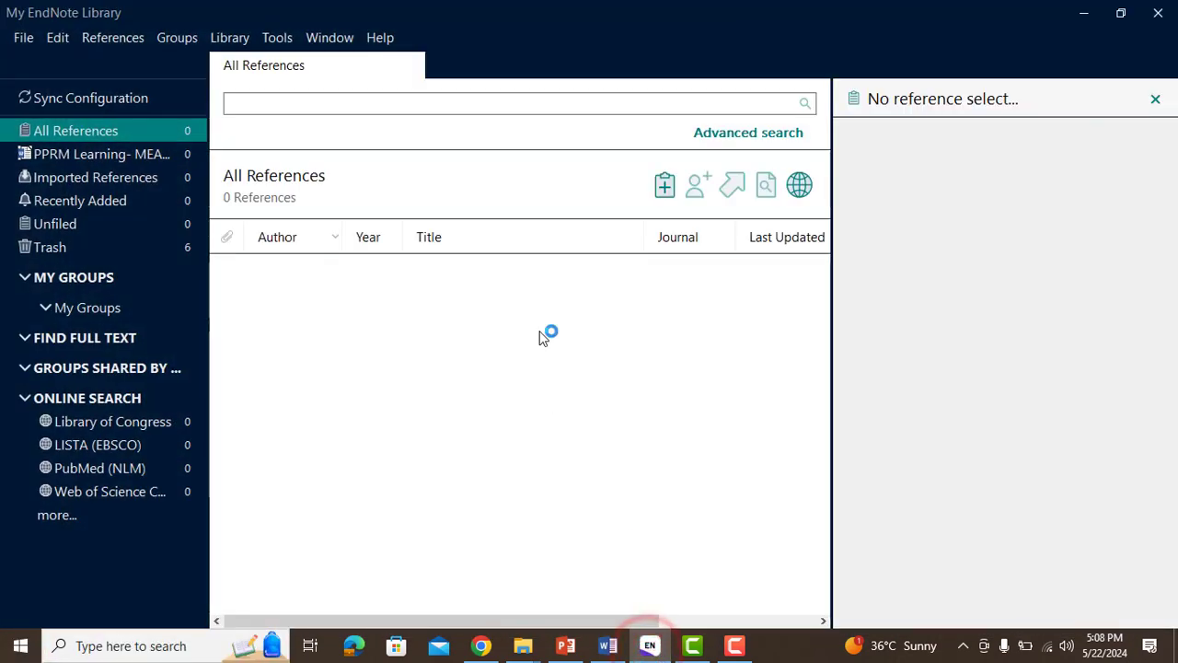
left_click(524, 642)
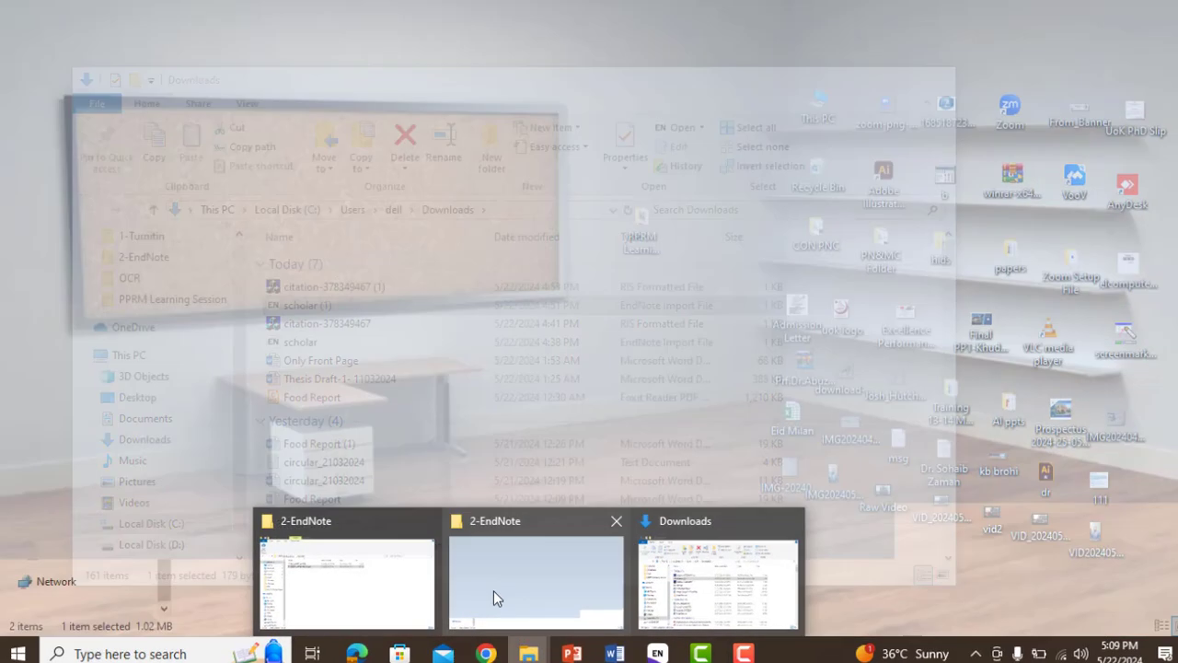
left_click(493, 584)
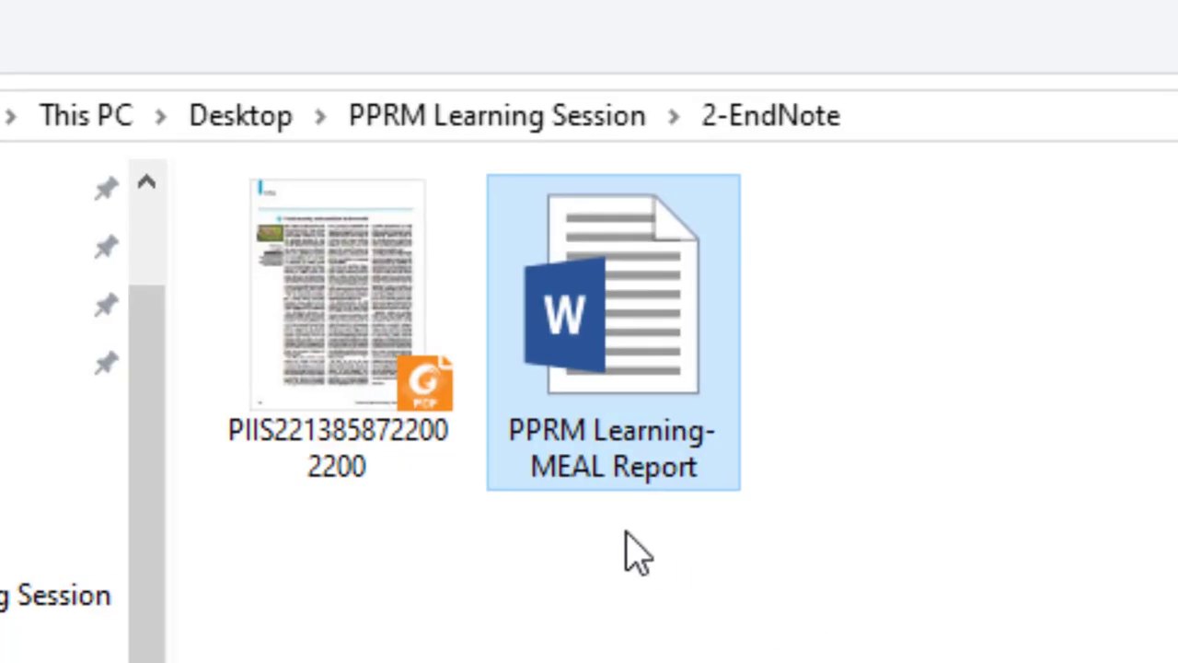
double_click(642, 301)
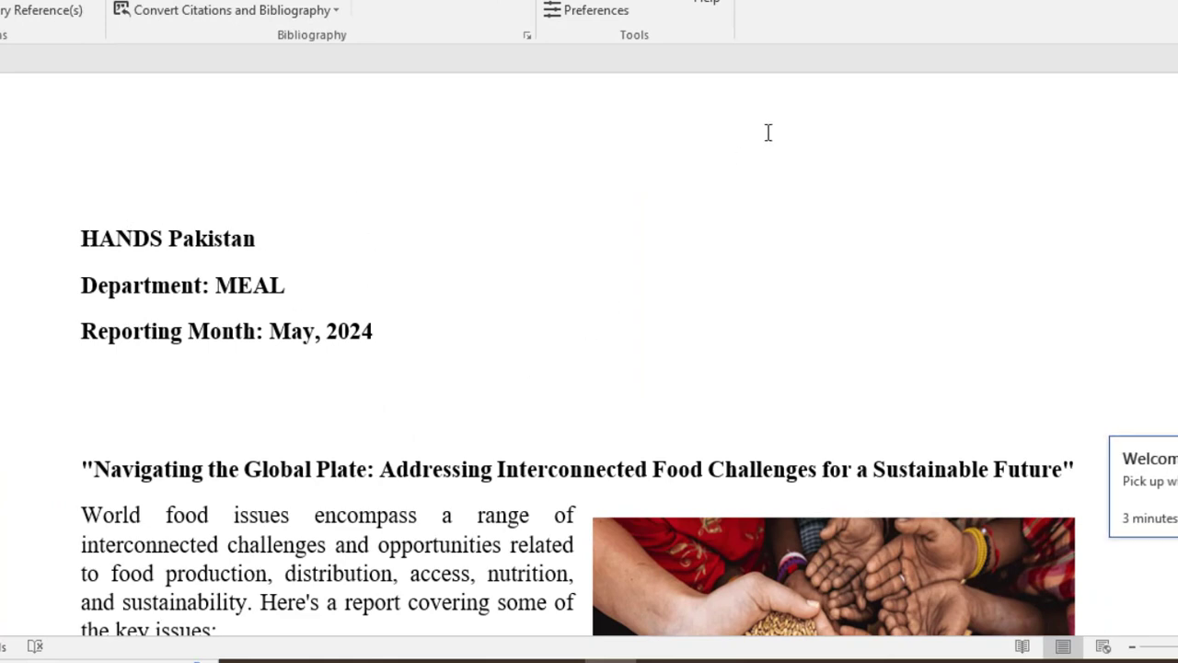
- Place the insertion point before the final period of the Climate Change and Agriculture paragraph and add a space
left_click_drag(1177, 108, 1177, 138)
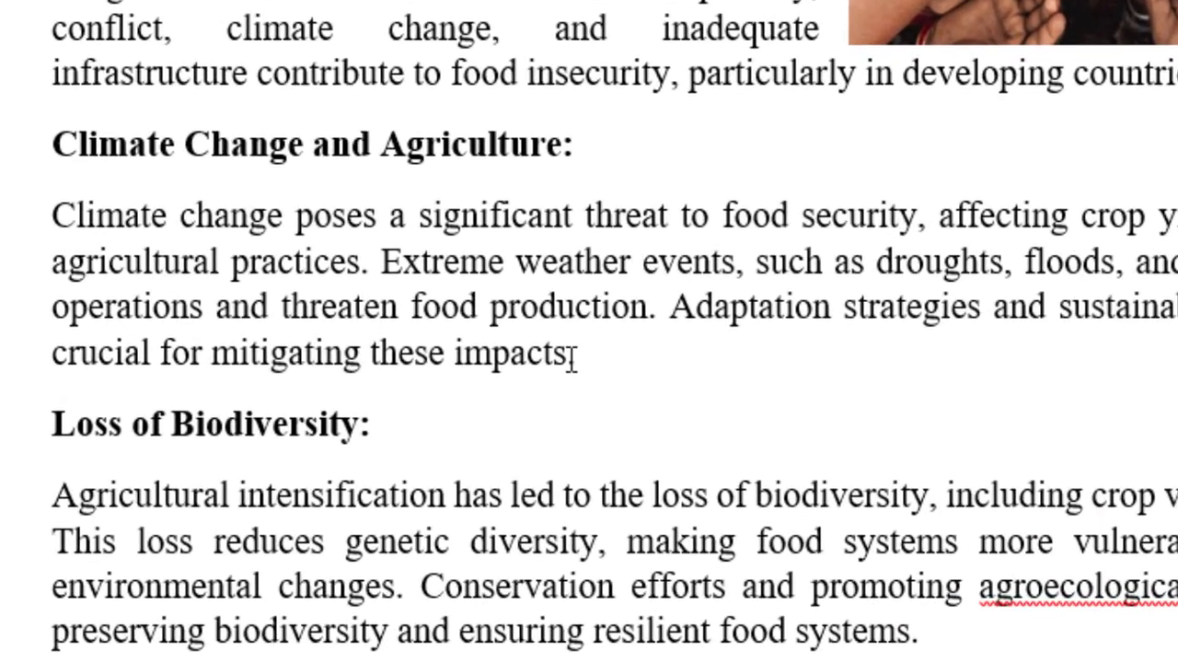
left_click(411, 344)
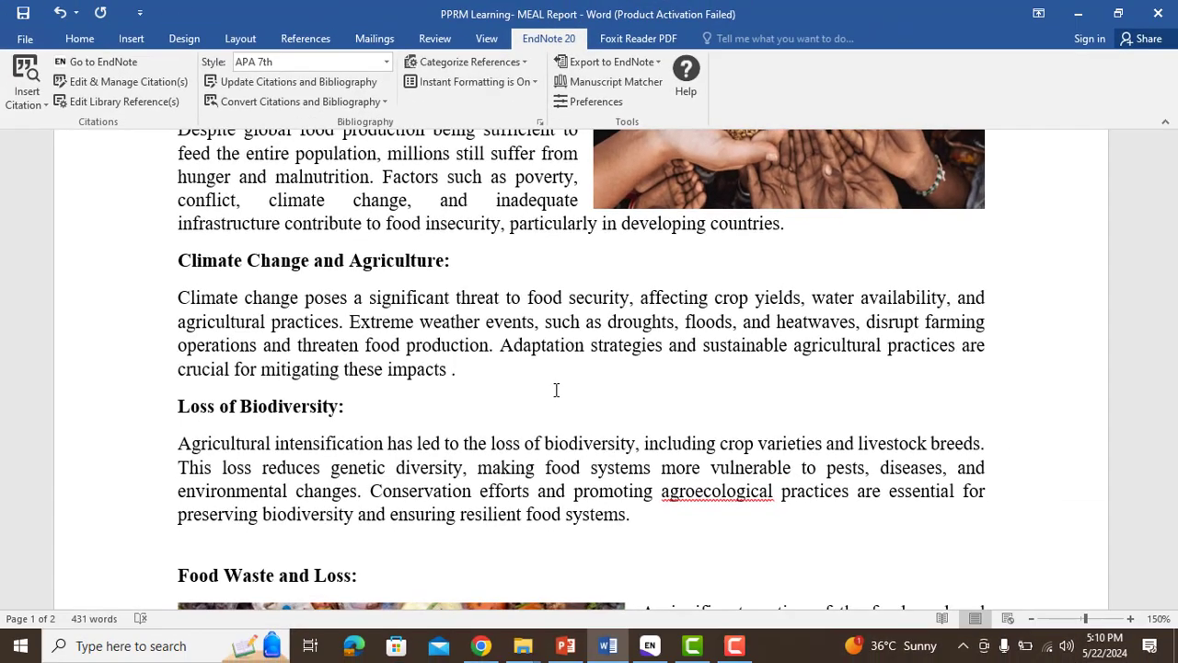
- Switch to Chrome, search Google Scholar for "world food report" and limit the results to articles since 2024
left_click(483, 648)
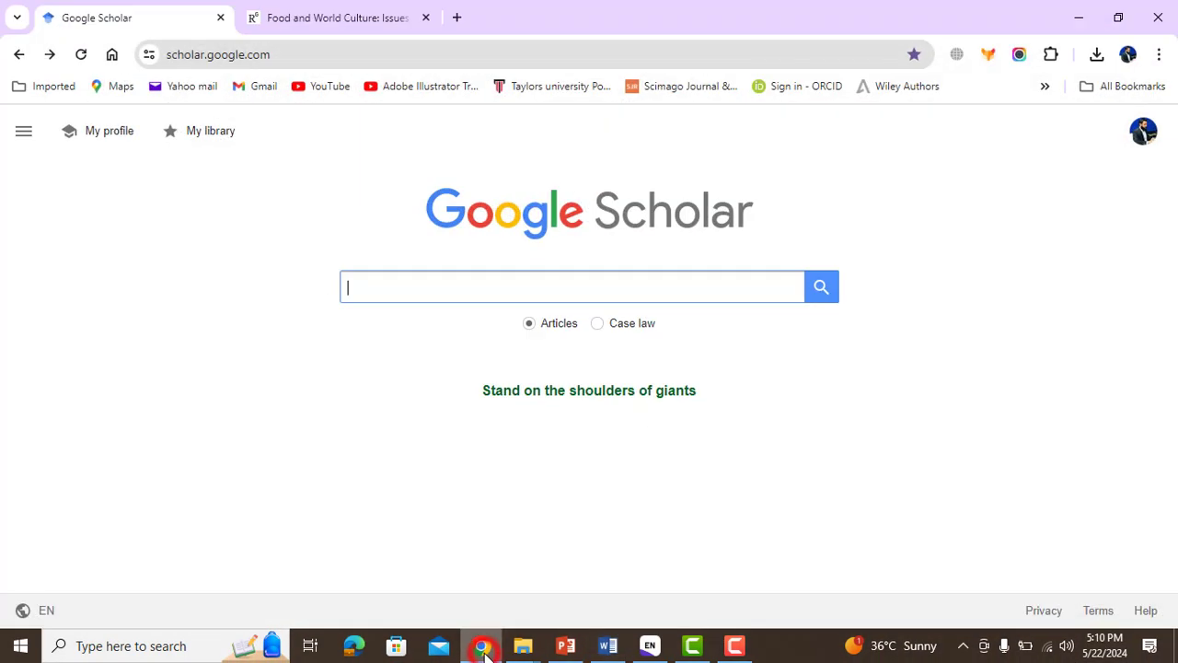
left_click(425, 293)
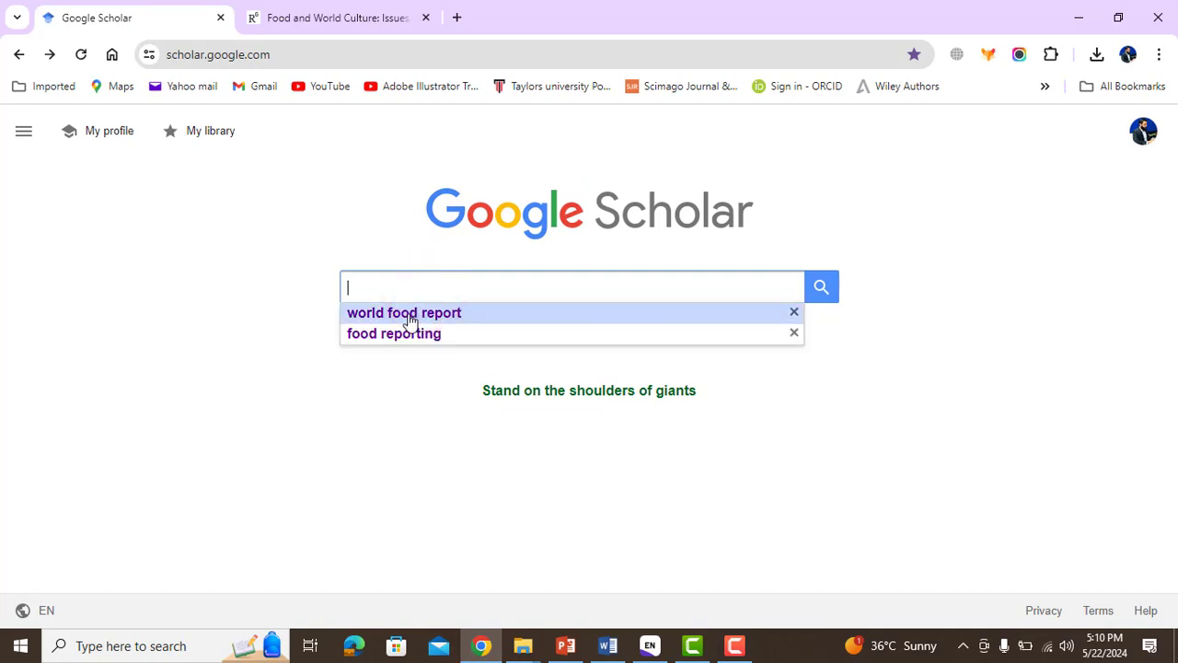
left_click(408, 314)
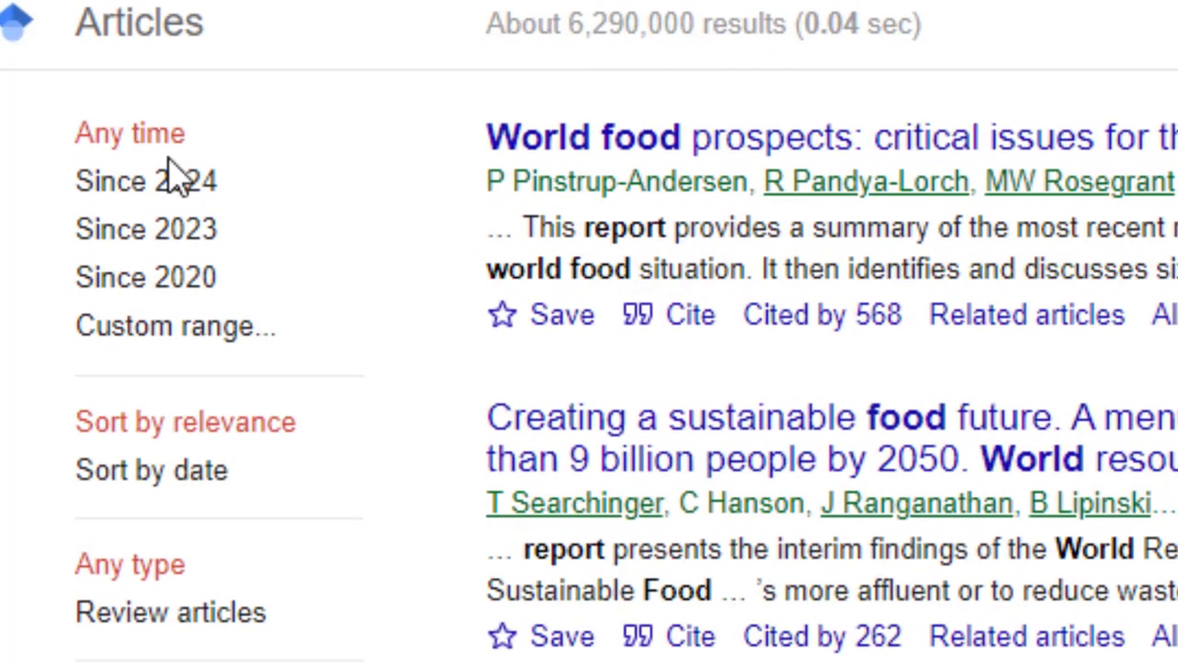
left_click(141, 189)
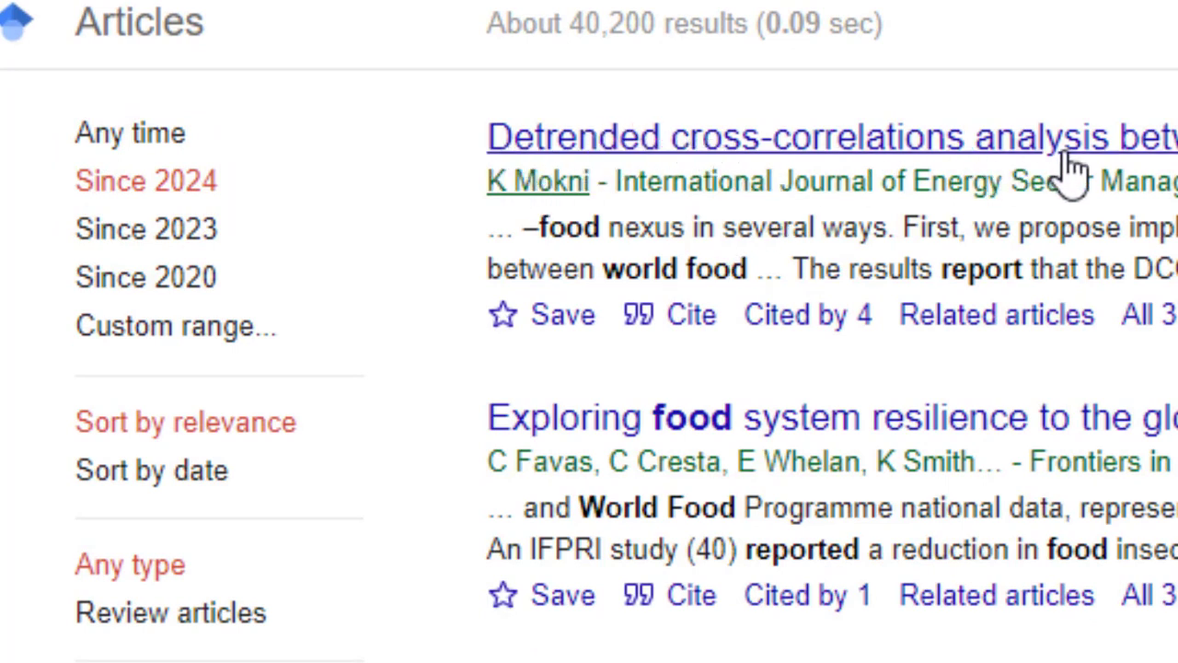
- Download the EndNote citation of the article on oil shocks and world food prices and import it into the EndNote library
left_click(692, 317)
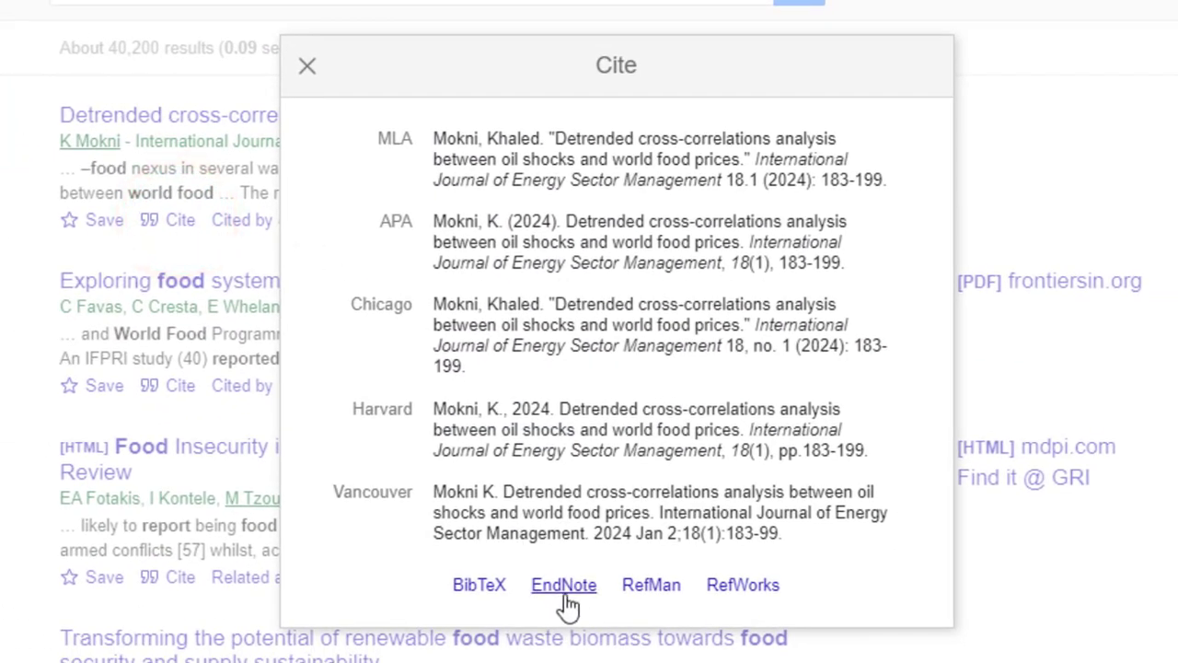
left_click(569, 592)
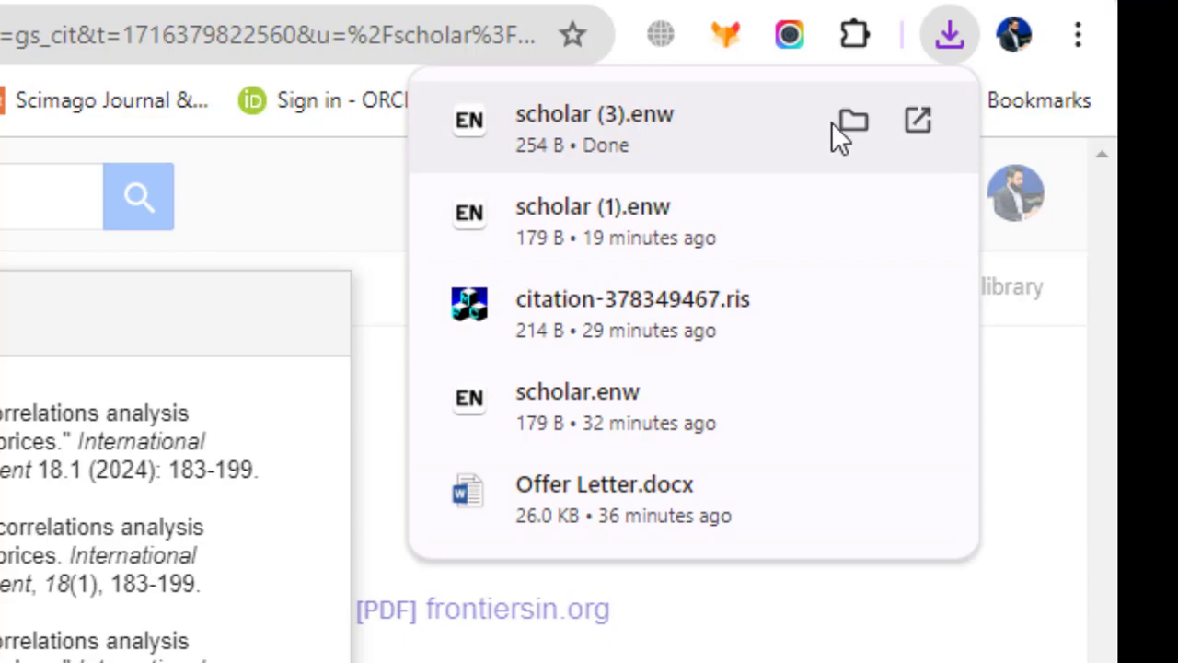
left_click(657, 123)
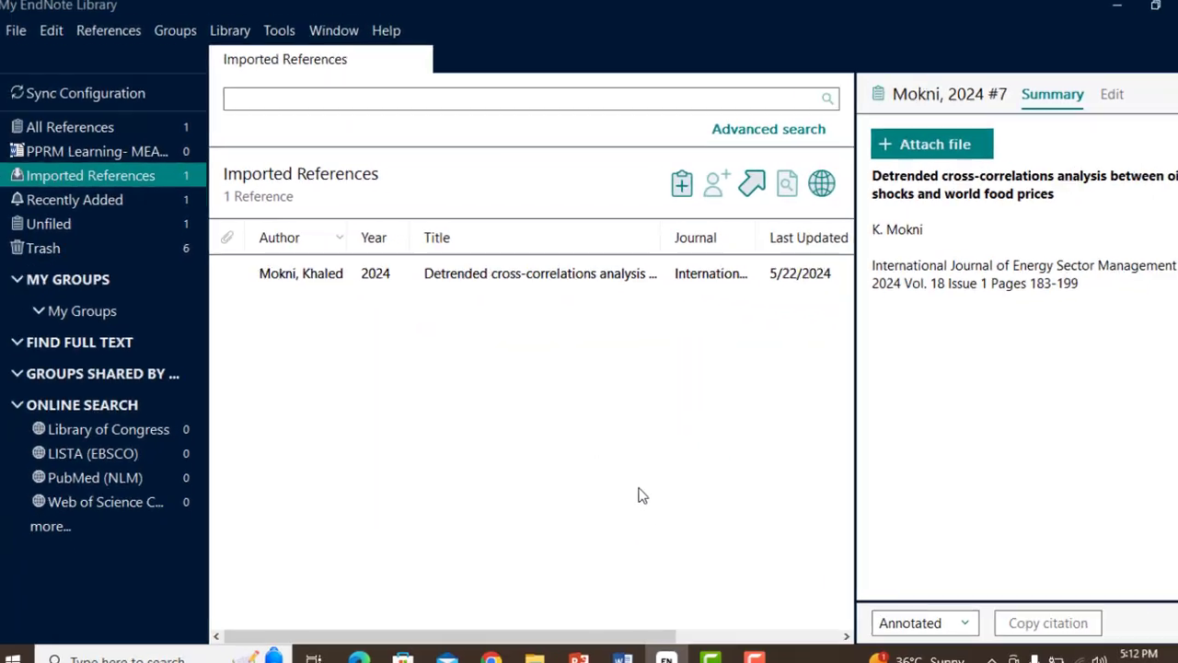
- In Word, find the imported 2024 oil shocks reference by its author and insert it as an EndNote citation
left_click(622, 657)
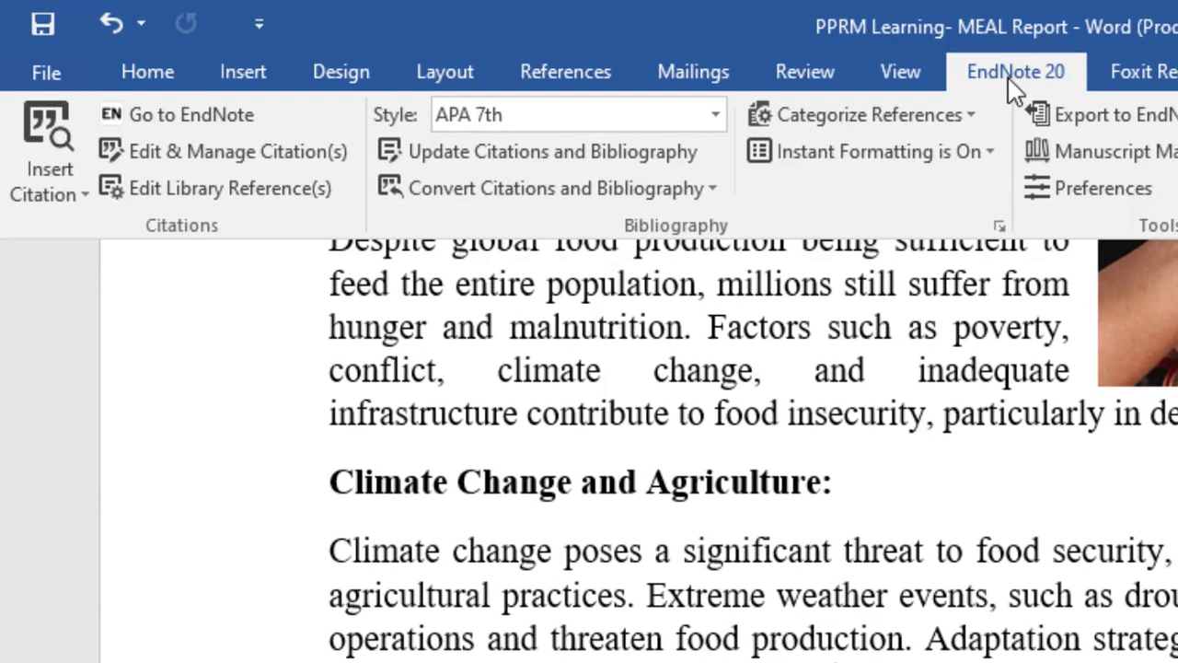
left_click(540, 39)
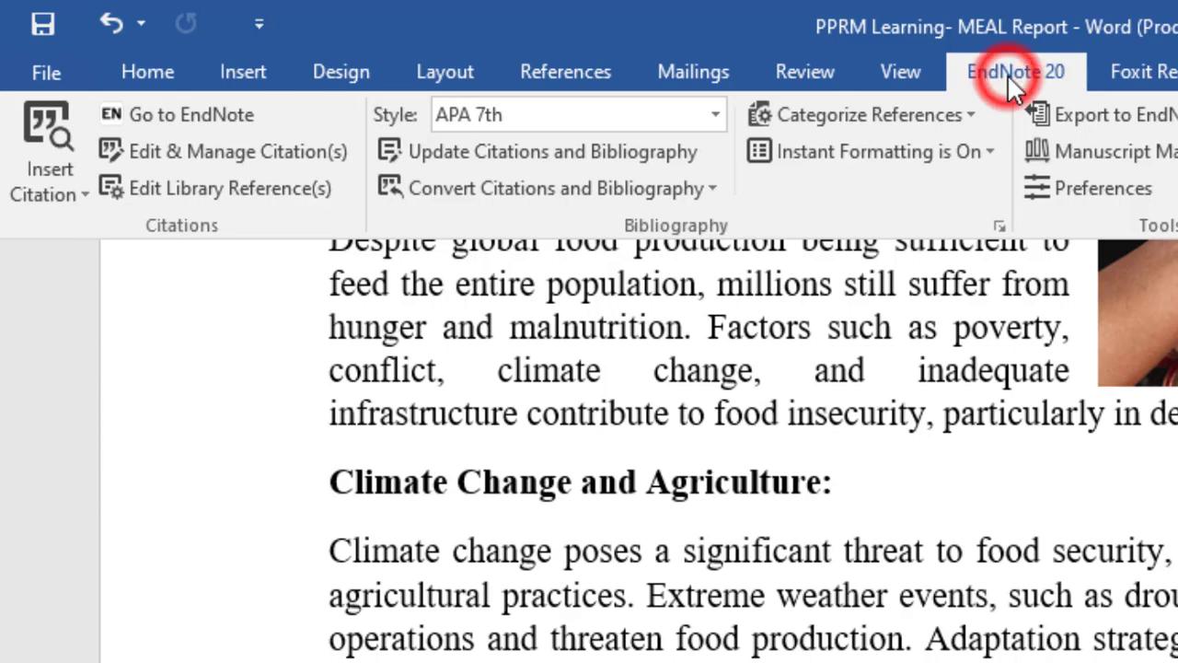
left_click(48, 112)
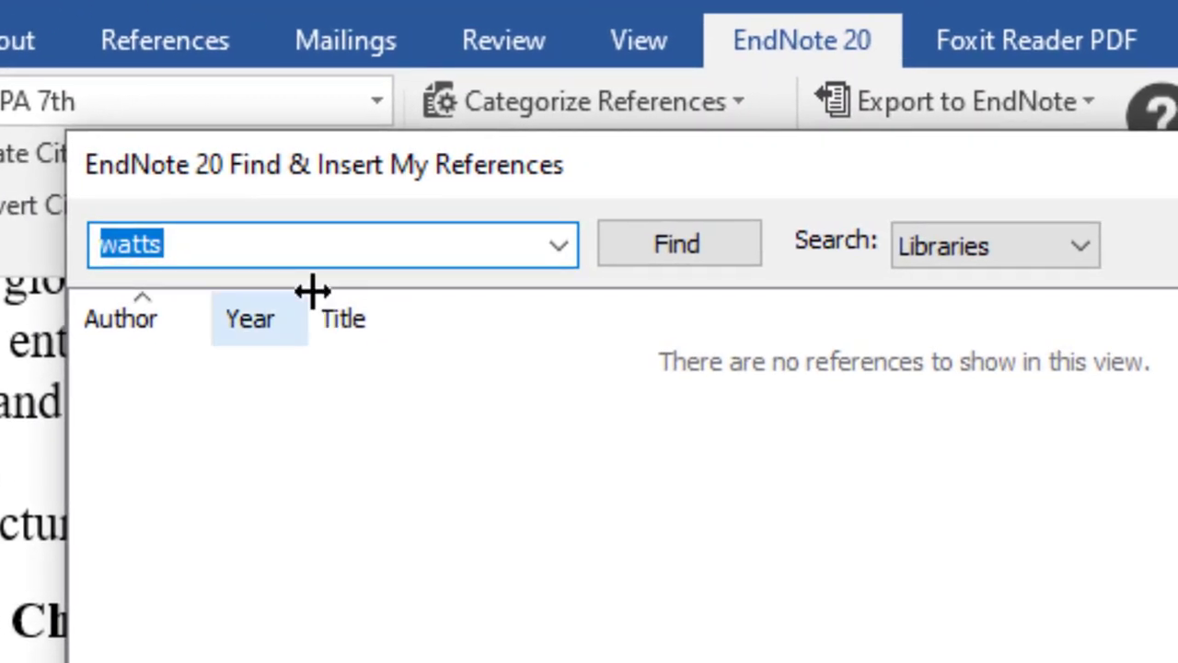
type("mok")
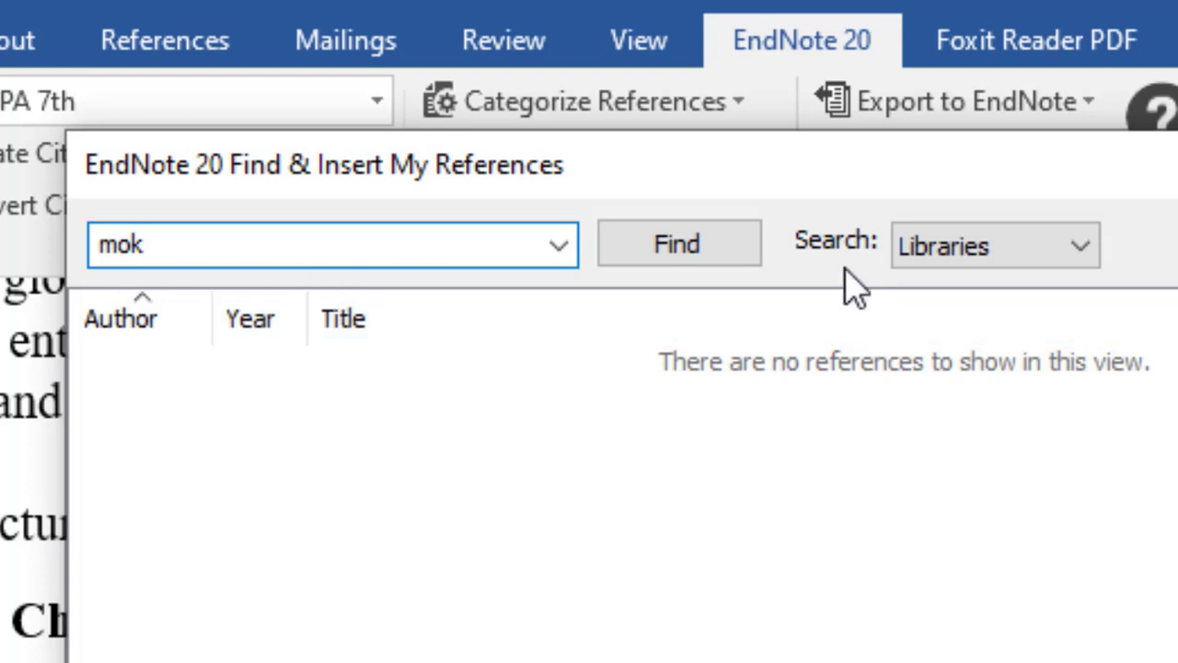
left_click(696, 246)
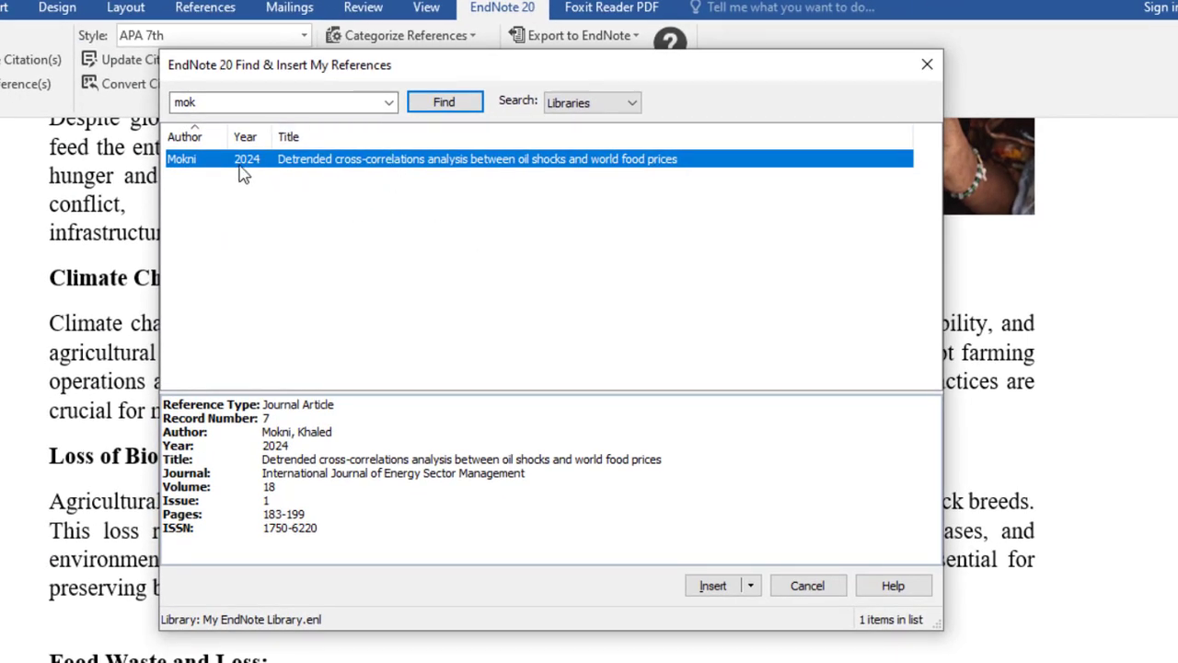
left_click(715, 588)
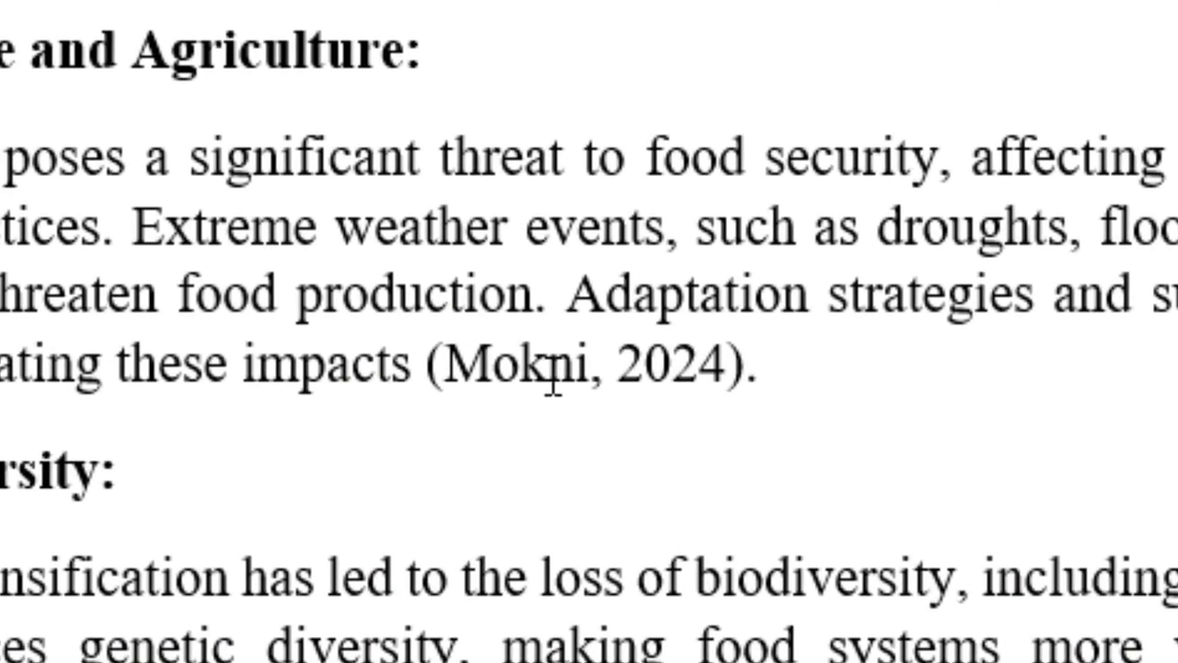
- Check the inserted in-text citation and its bibliography entry at the end of the report
left_click(552, 377)
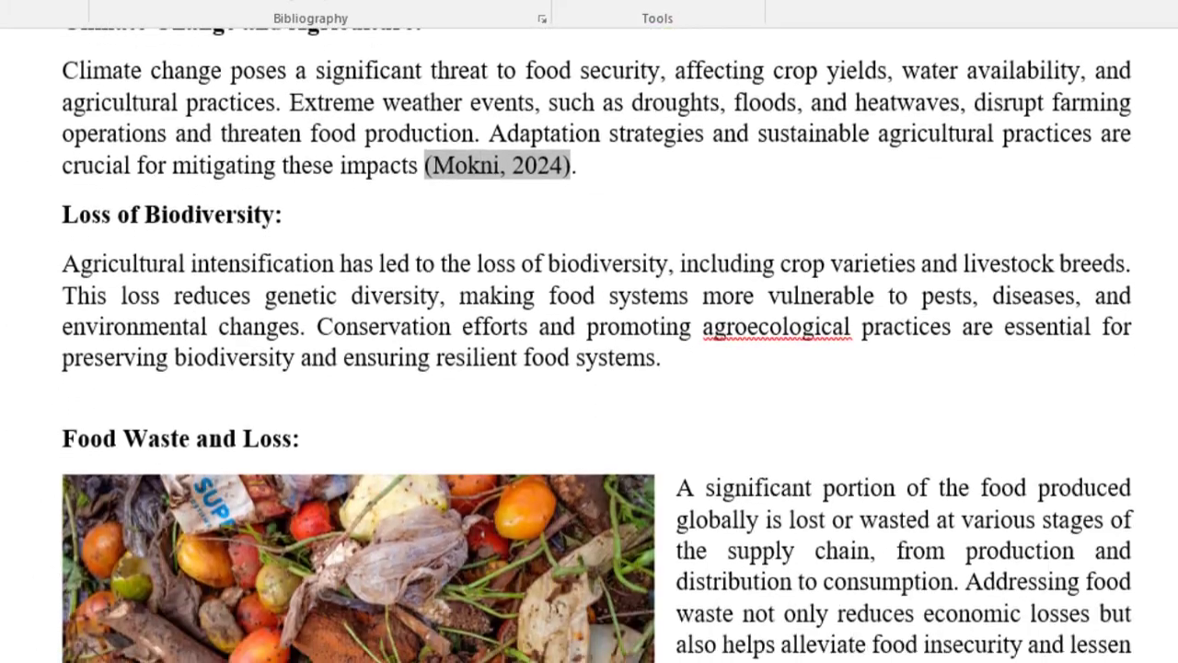
scroll(589, 341, "down", 15)
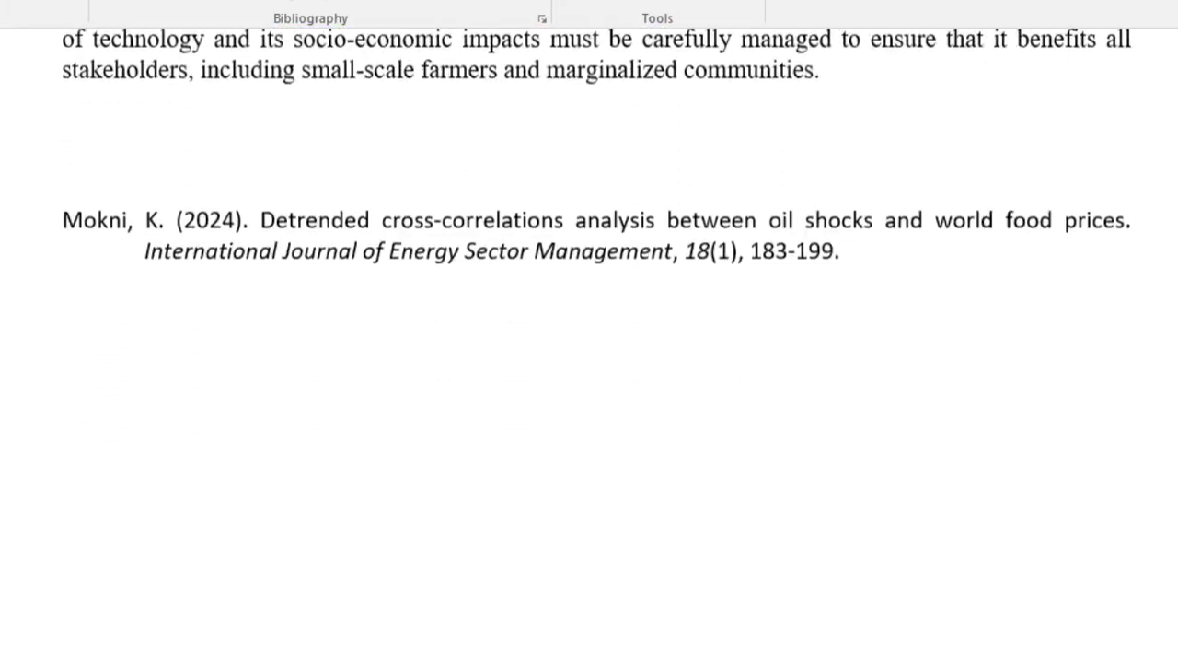
scroll(729, 373, "down", 2)
triple_click(578, 120)
- Place the insertion point before the final period of the Loss of Biodiversity paragraph and add a space
scroll(577, 126, "up", 15)
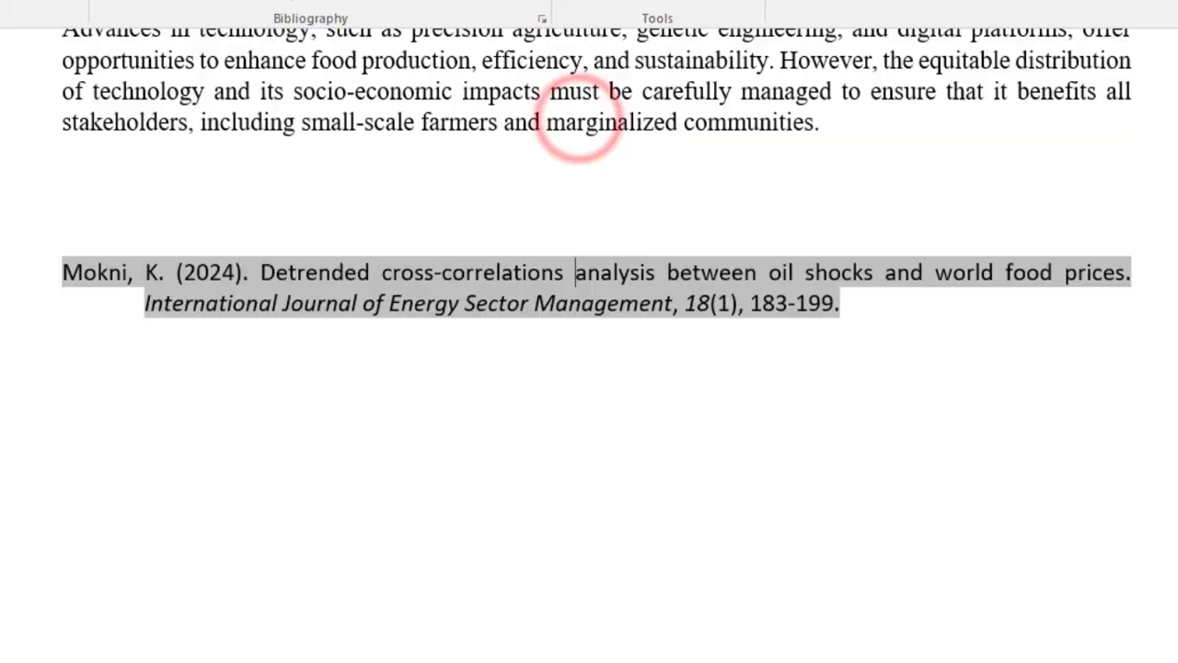
scroll(590, 345, "up", 10)
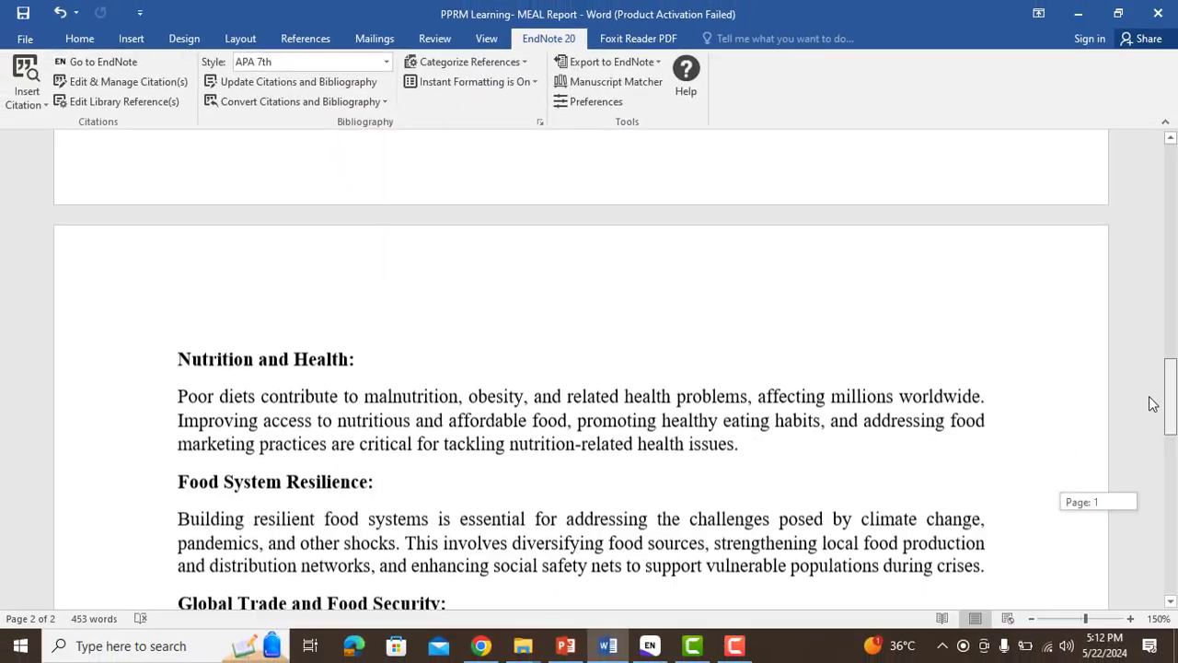
left_click_drag(1150, 400, 1155, 289)
left_click(626, 460)
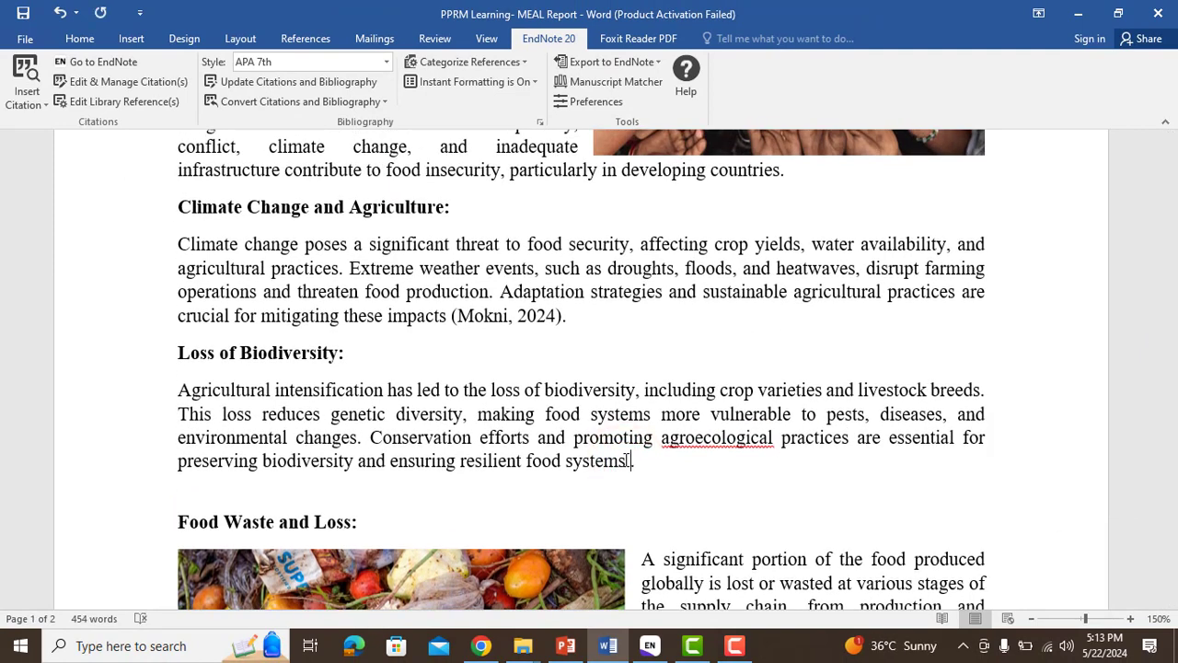
- In Chrome, export the ResearchGate citation for "Food and World Culture" as citation-only RIS, import it into EndNote and select the reference
left_click(481, 645)
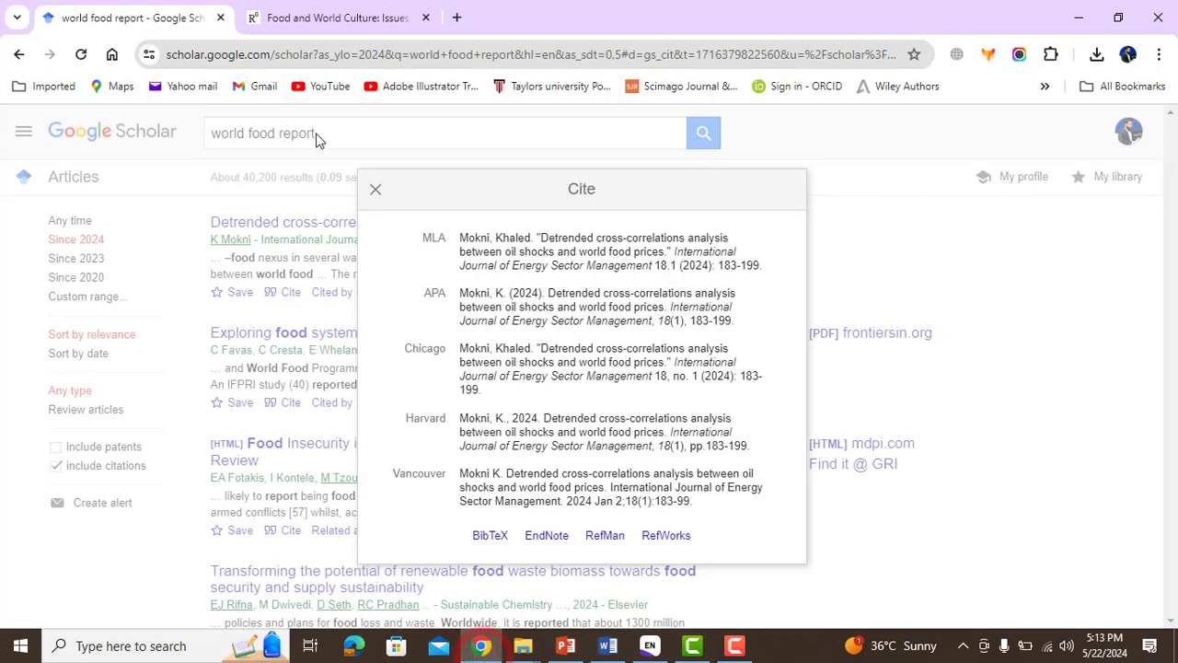
left_click(307, 17)
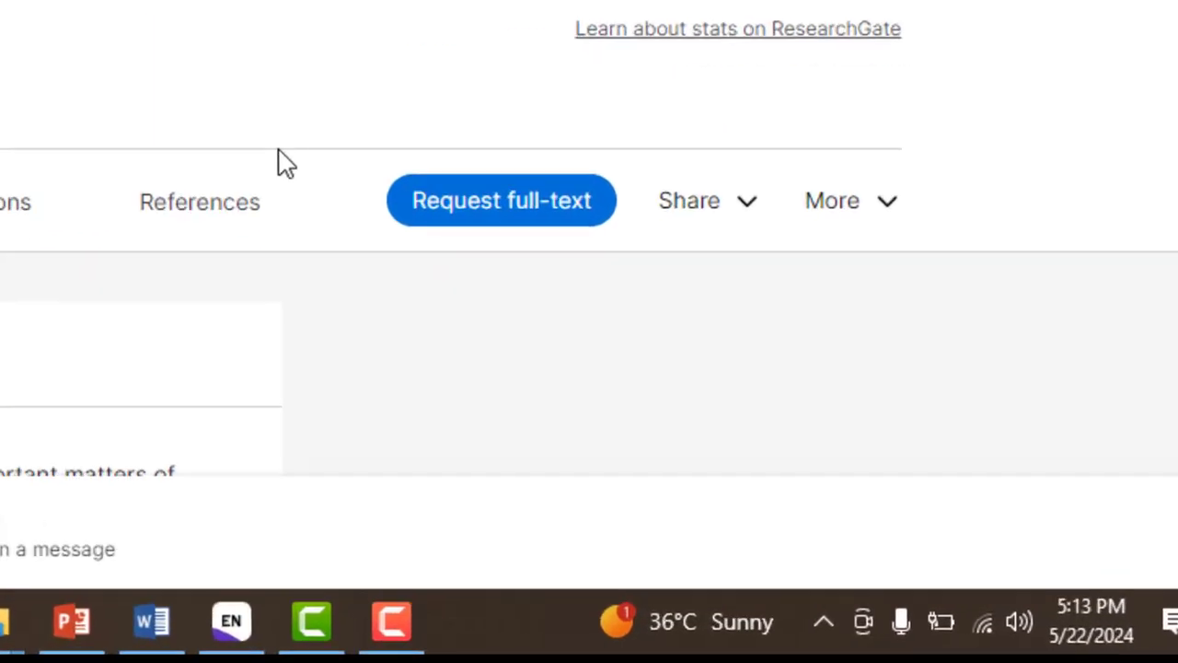
left_click(836, 103)
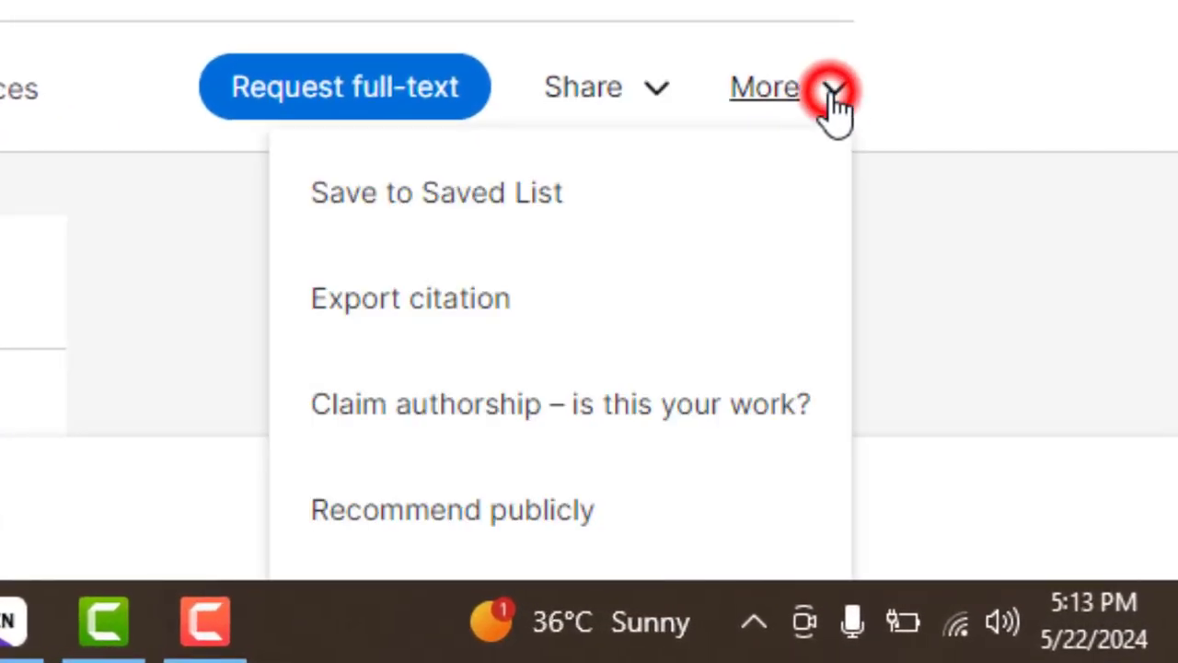
left_click(398, 315)
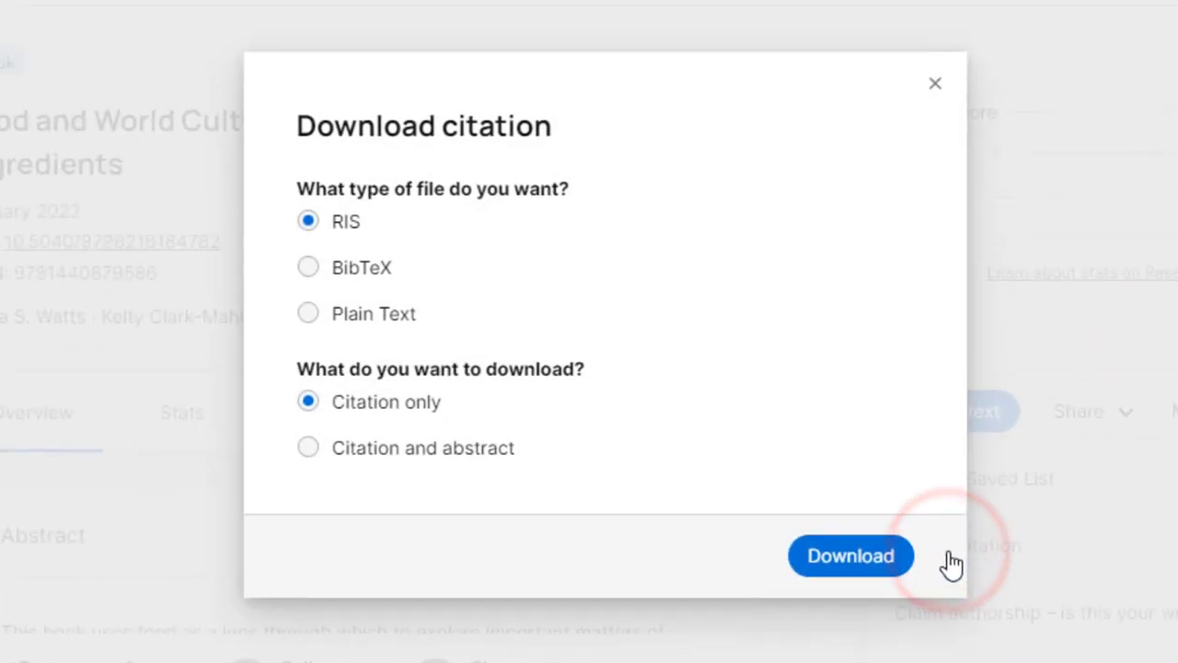
left_click(852, 558)
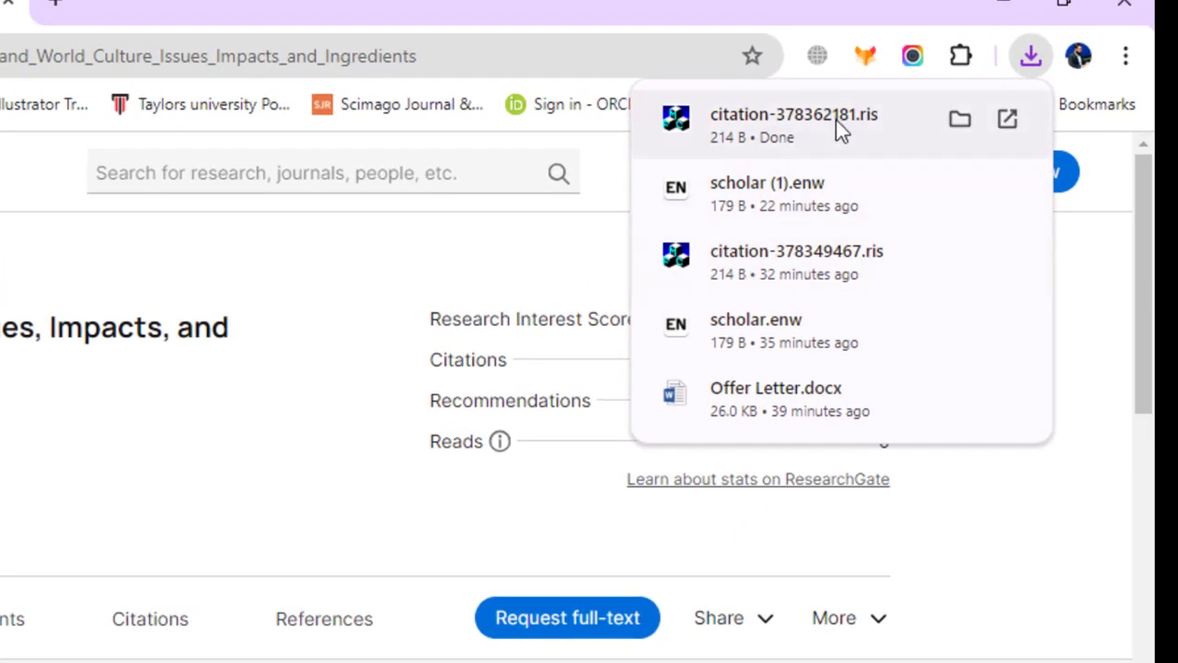
left_click(836, 119)
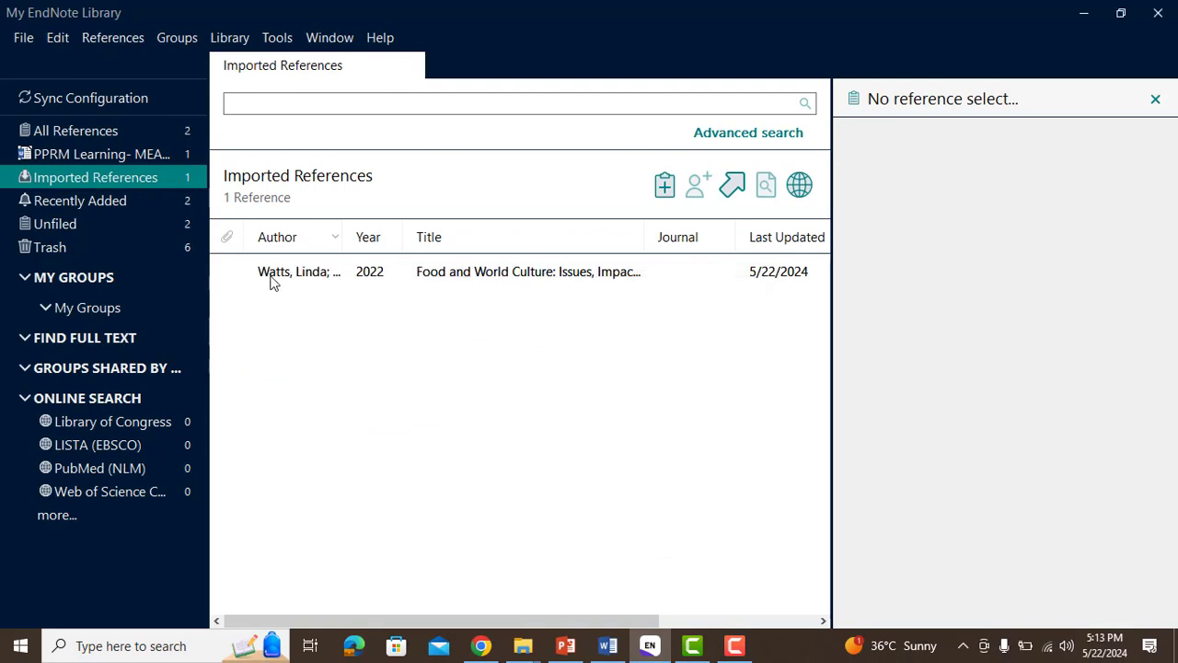
left_click(269, 276)
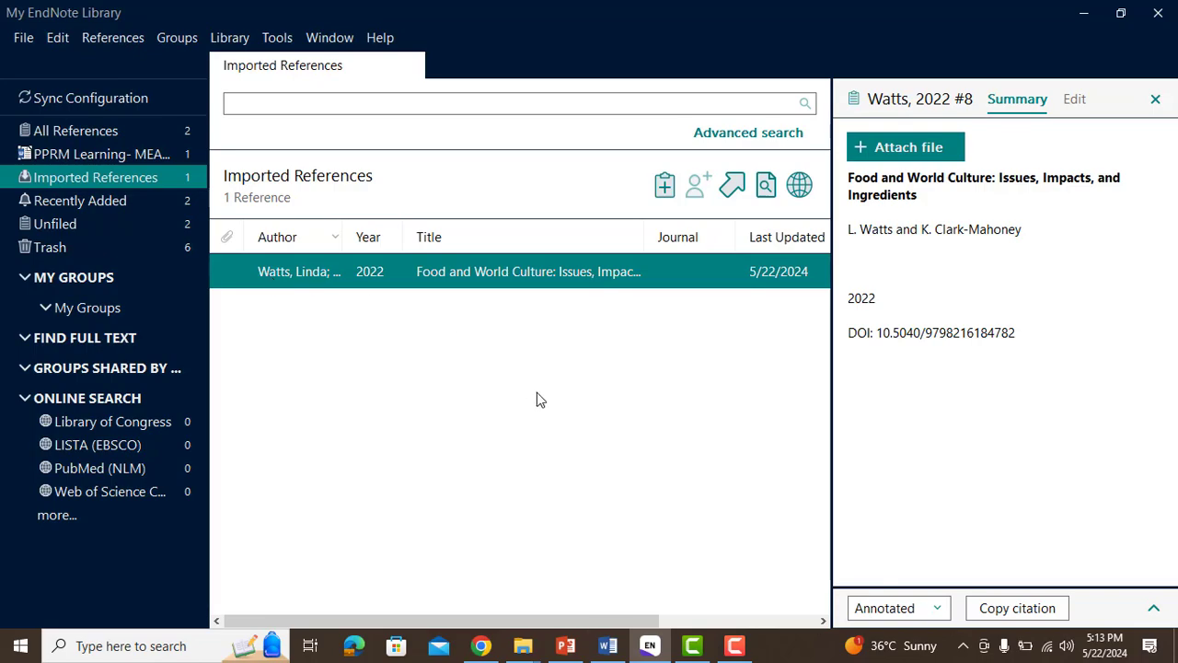
- In Word, find the 2022 "Food and World Culture" reference by its author and insert it as an EndNote citation in the Loss of Biodiversity paragraph
left_click(607, 646)
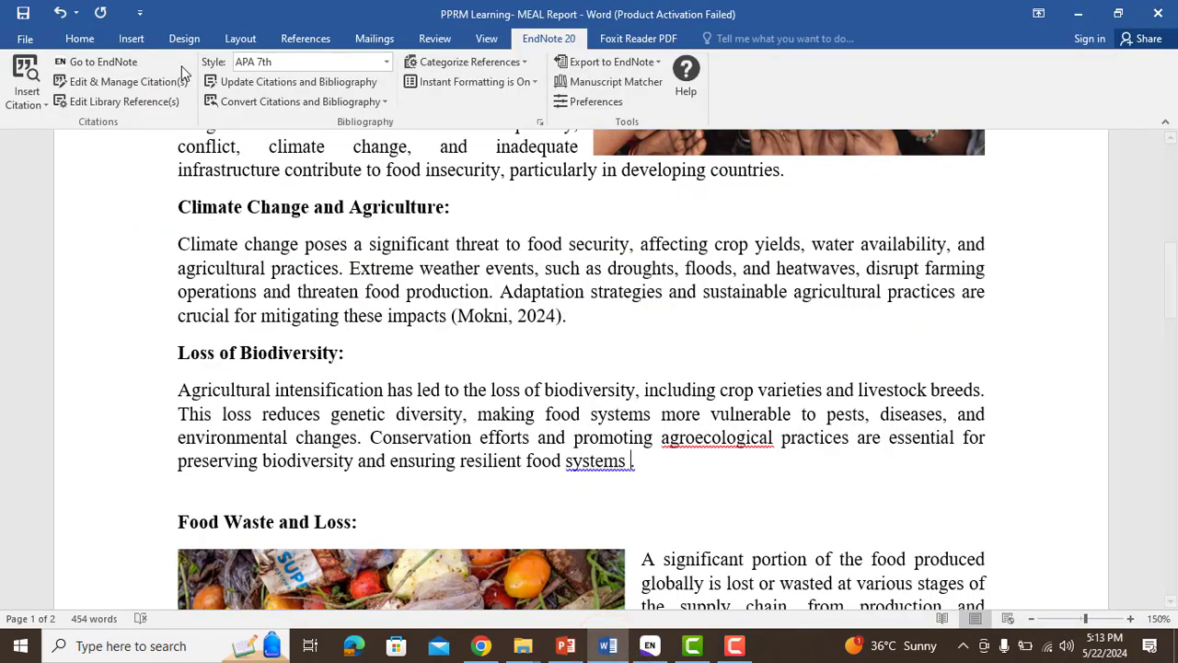
left_click(25, 78)
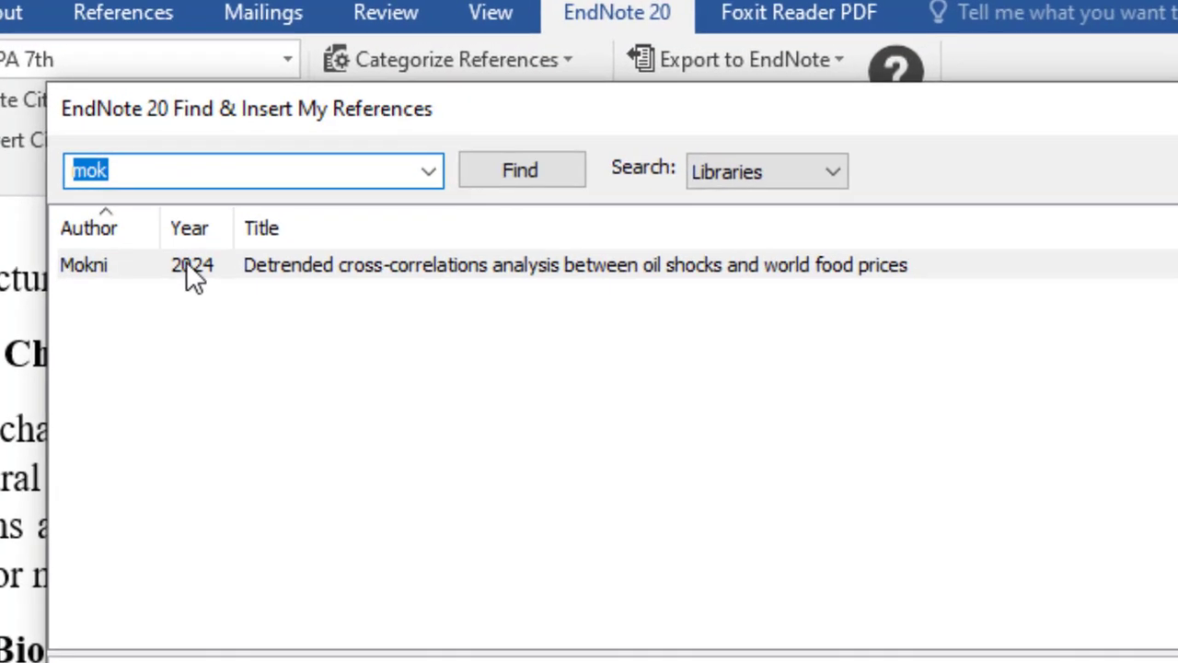
type("watts")
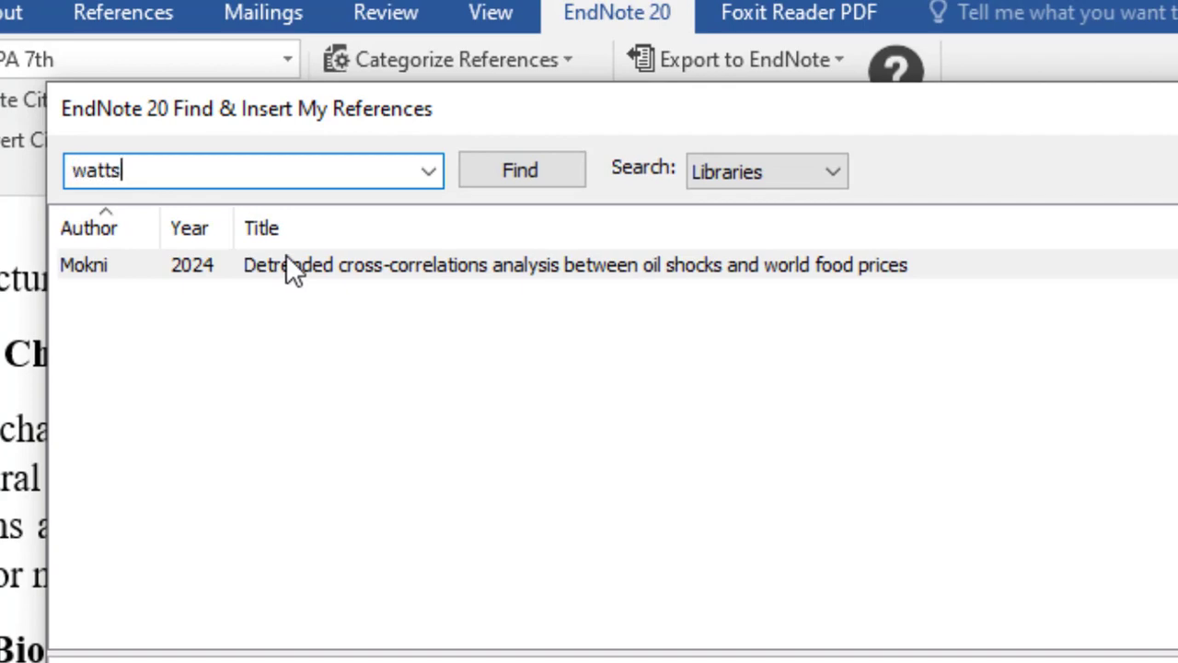
left_click(521, 171)
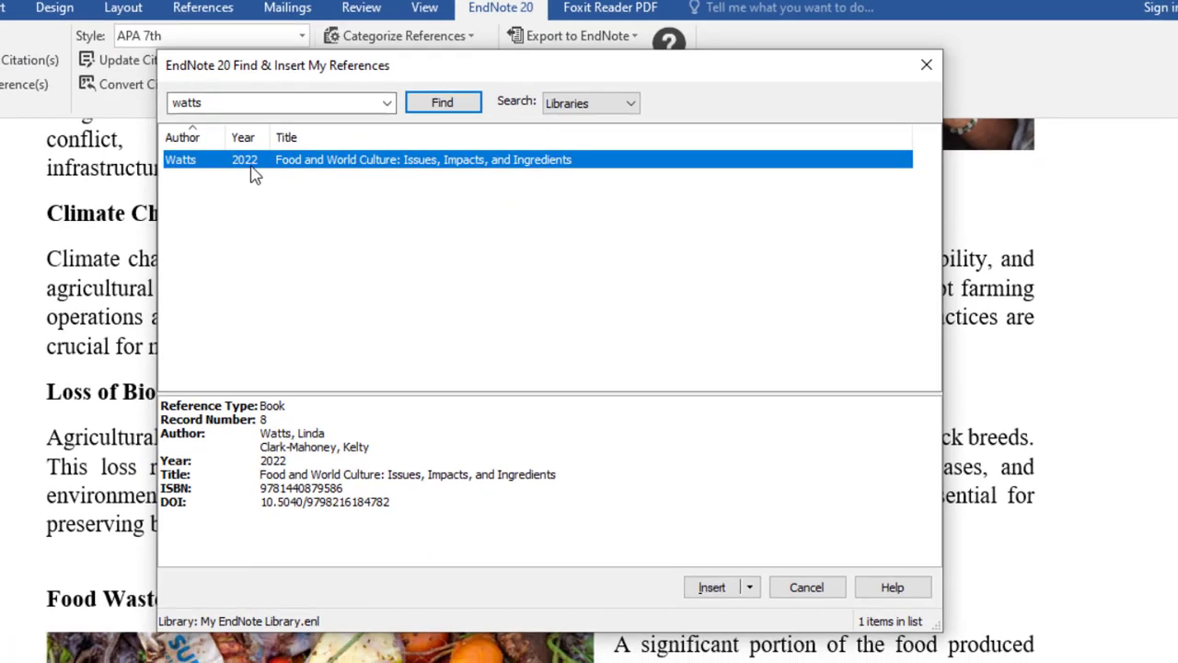
left_click(721, 594)
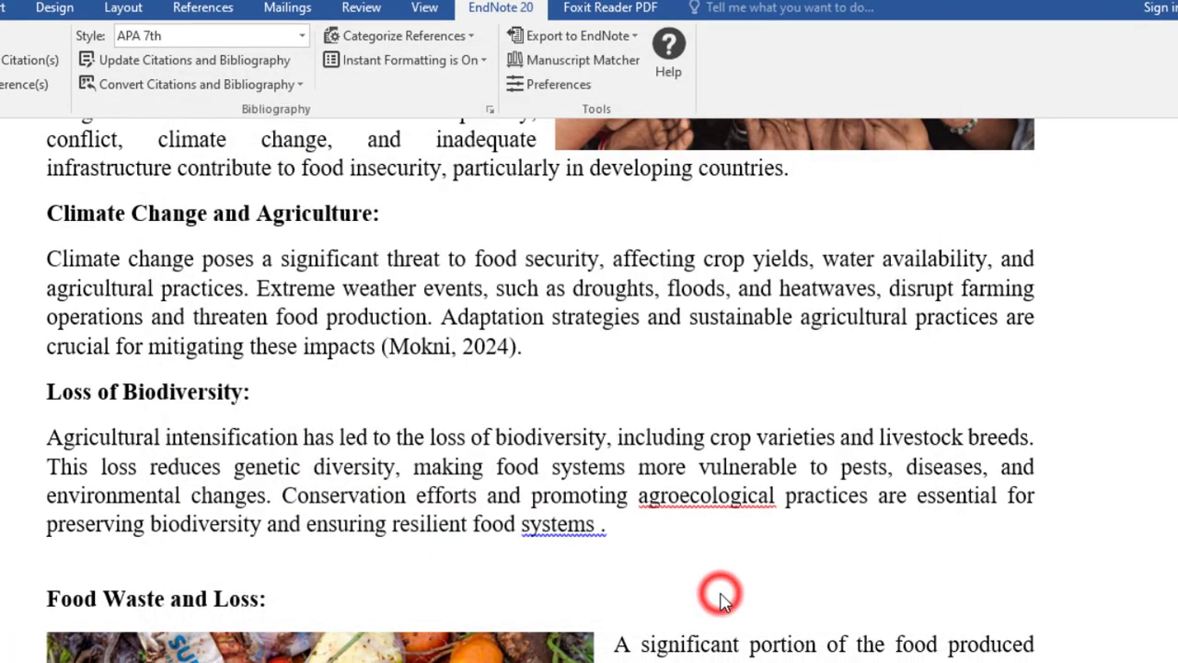
- Check the new in-text citation in the Loss of Biodiversity paragraph and the bibliography at the end of the report
left_click(690, 533)
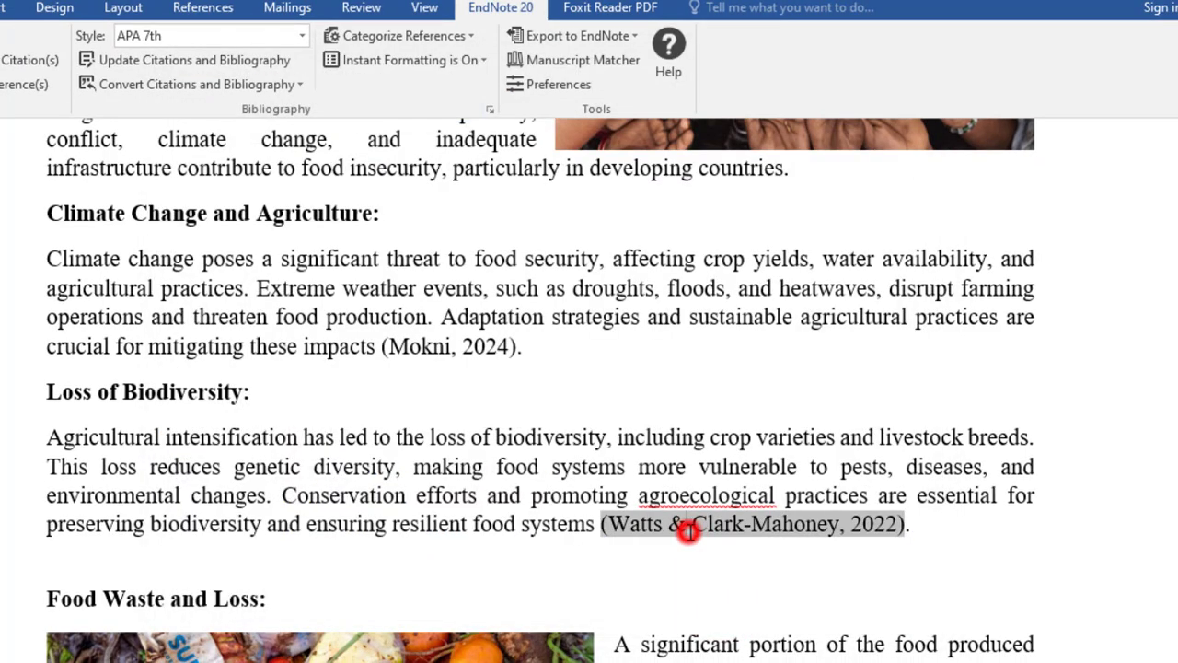
scroll(690, 543, "down", 7)
scroll(811, 479, "down", 10)
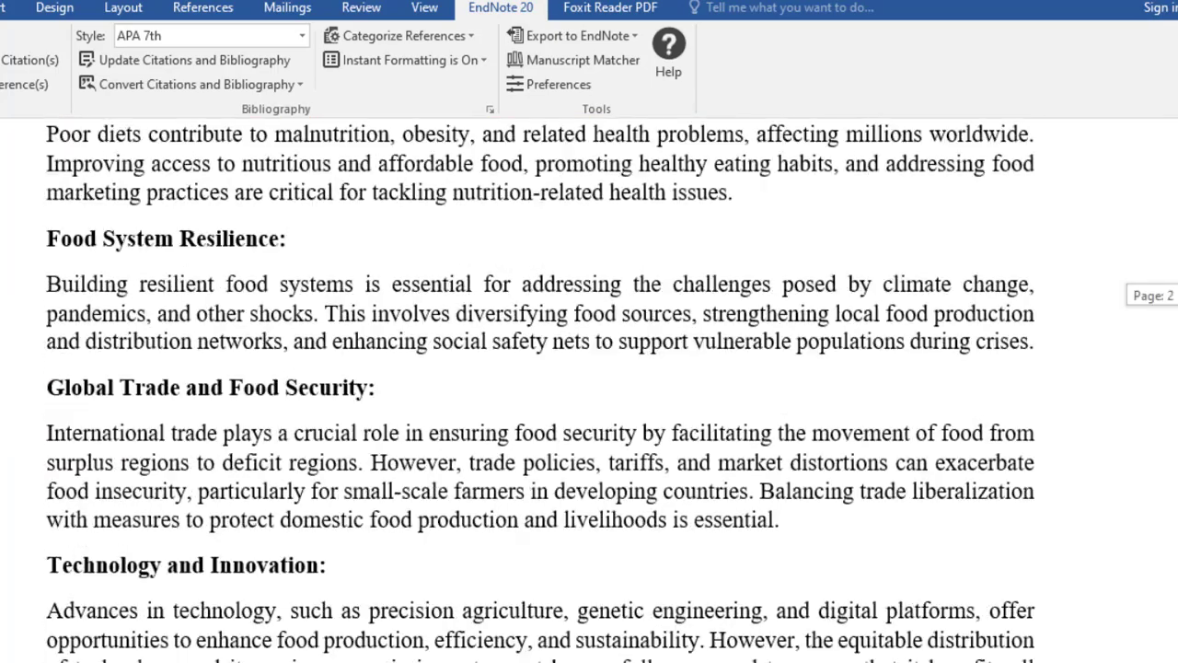
scroll(811, 480, "up", 3)
left_click_drag(539, 529, 32, 429)
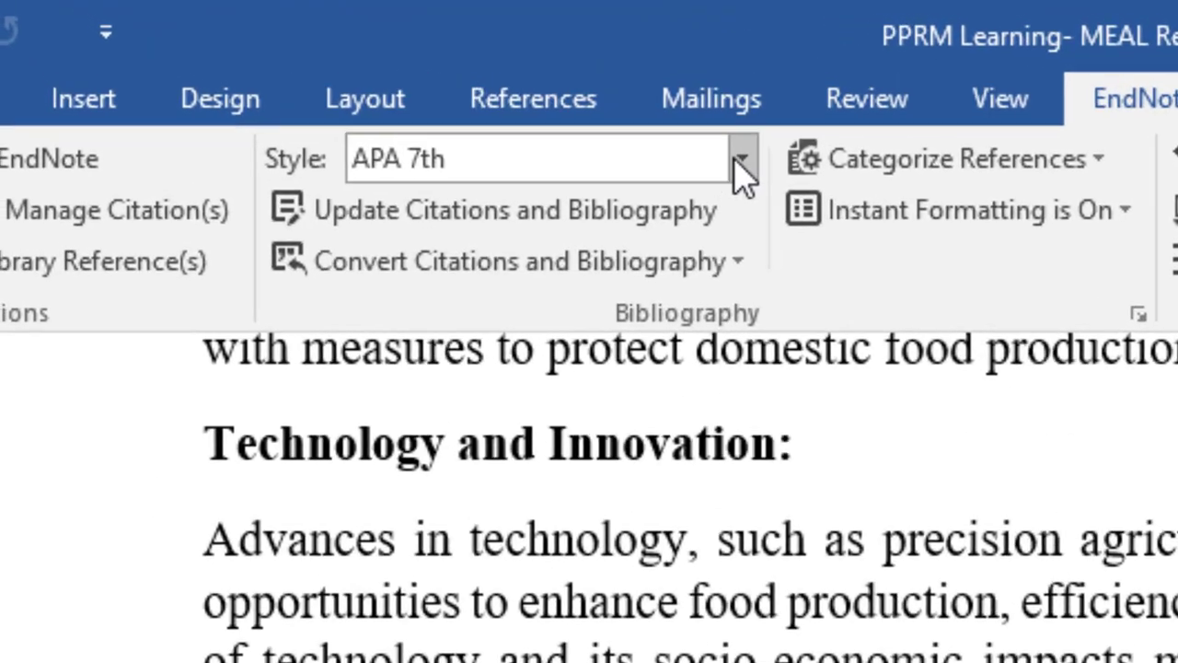
- Switch the EndNote output style to Numbered and review the bibliography and both in-text citations
left_click(302, 35)
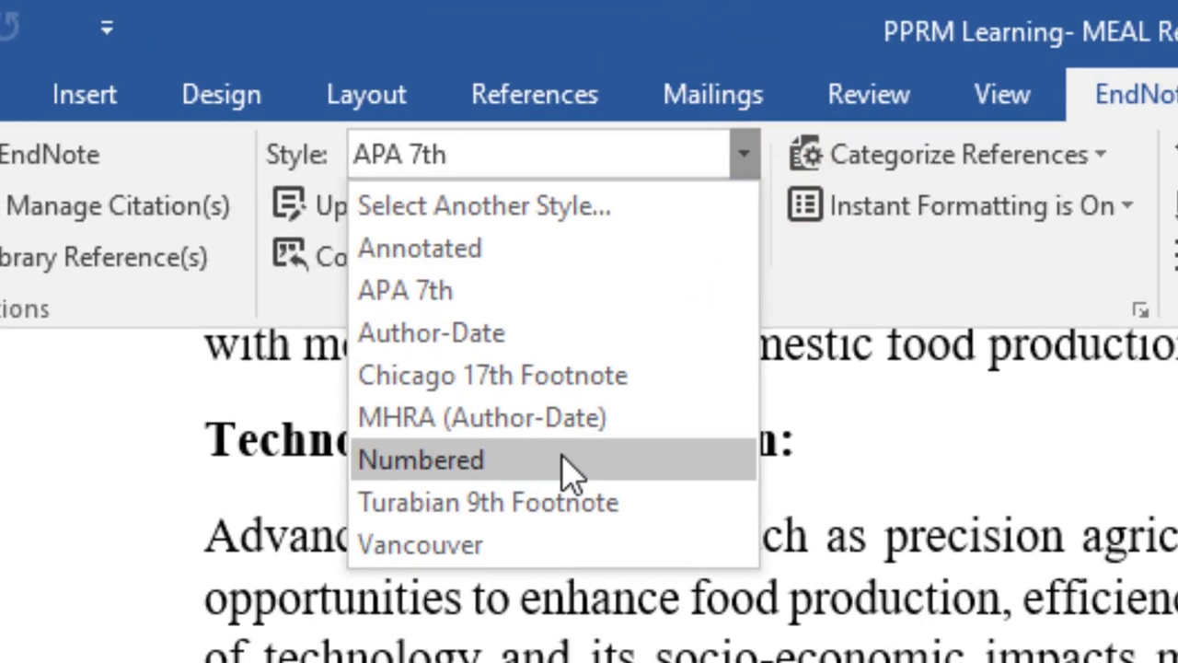
left_click(562, 474)
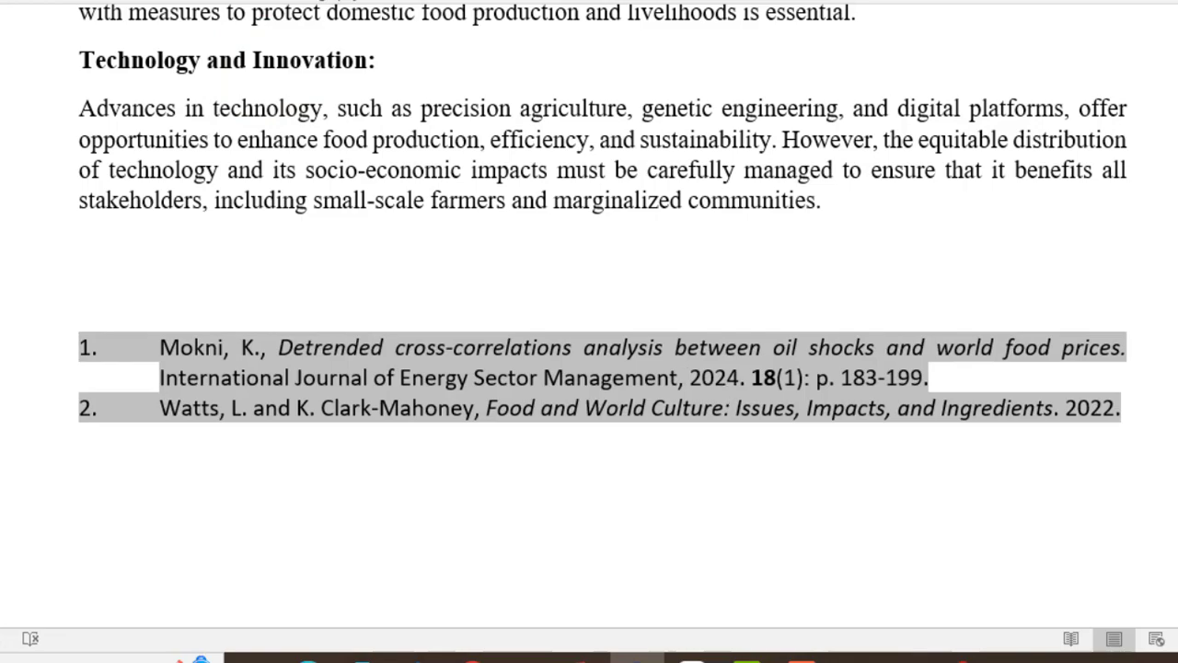
scroll(603, 331, "up", 6)
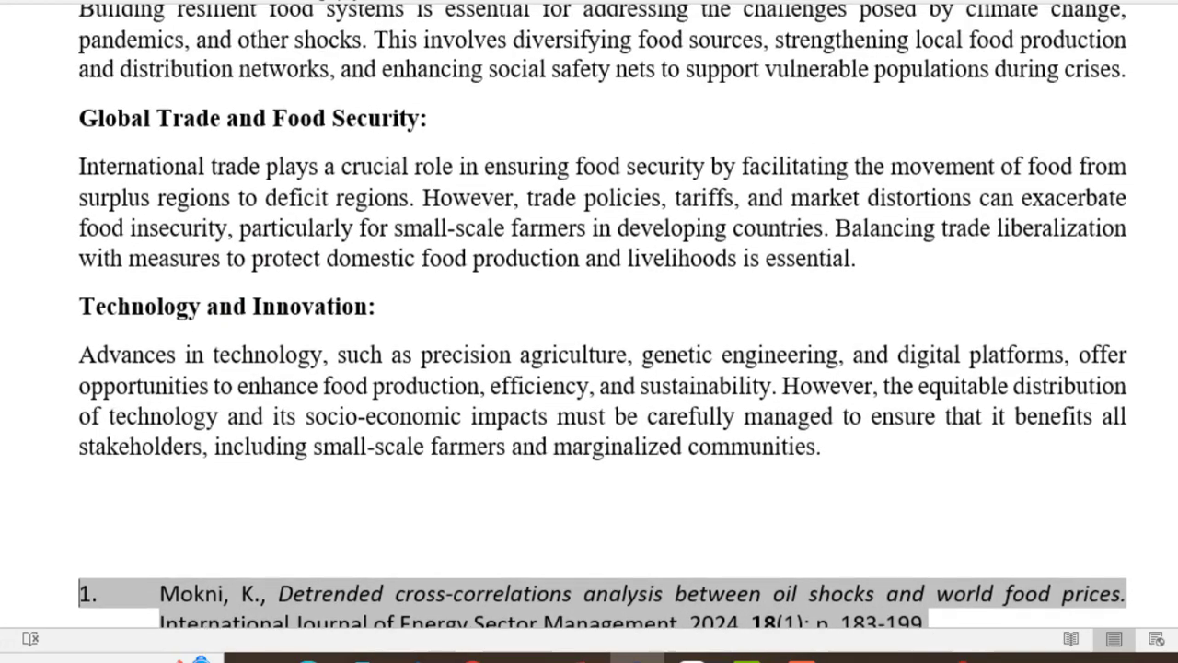
scroll(603, 332, "up", 9)
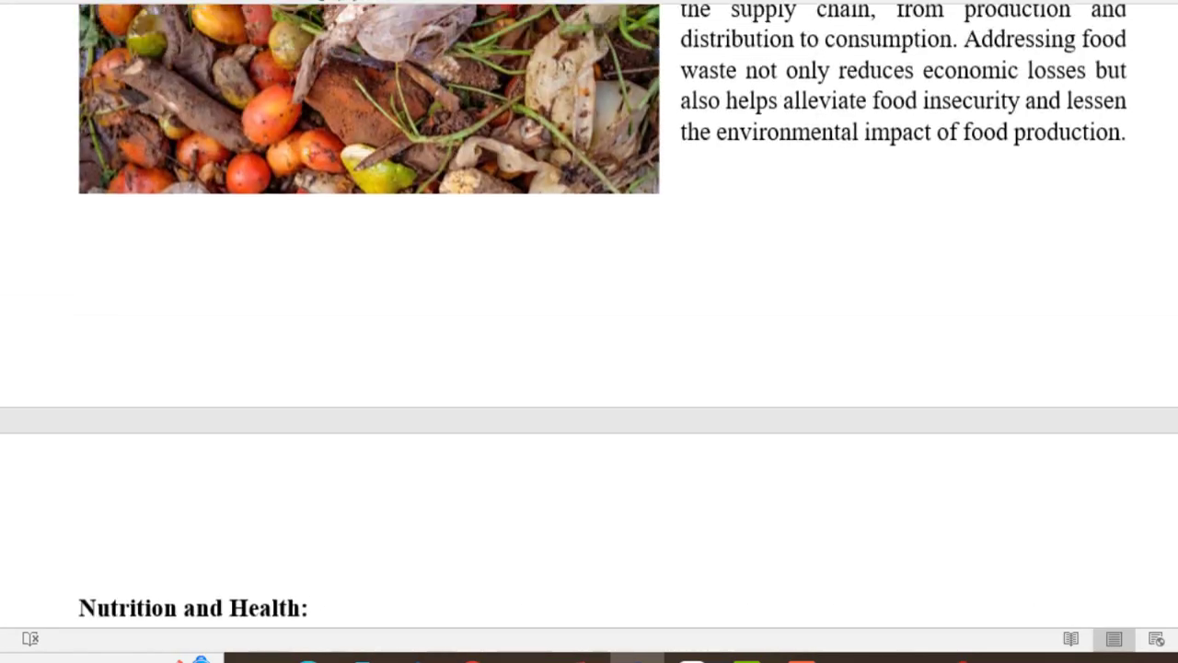
scroll(836, 191, "up", 2)
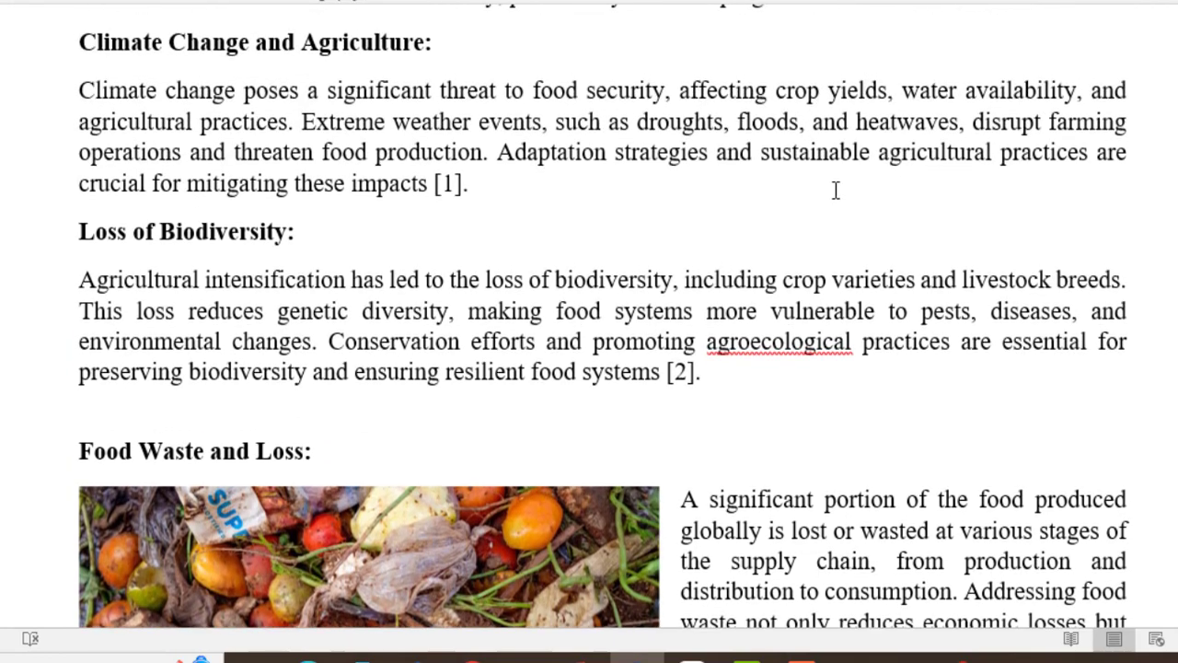
left_click_drag(659, 375, 98, 83)
left_click(734, 376)
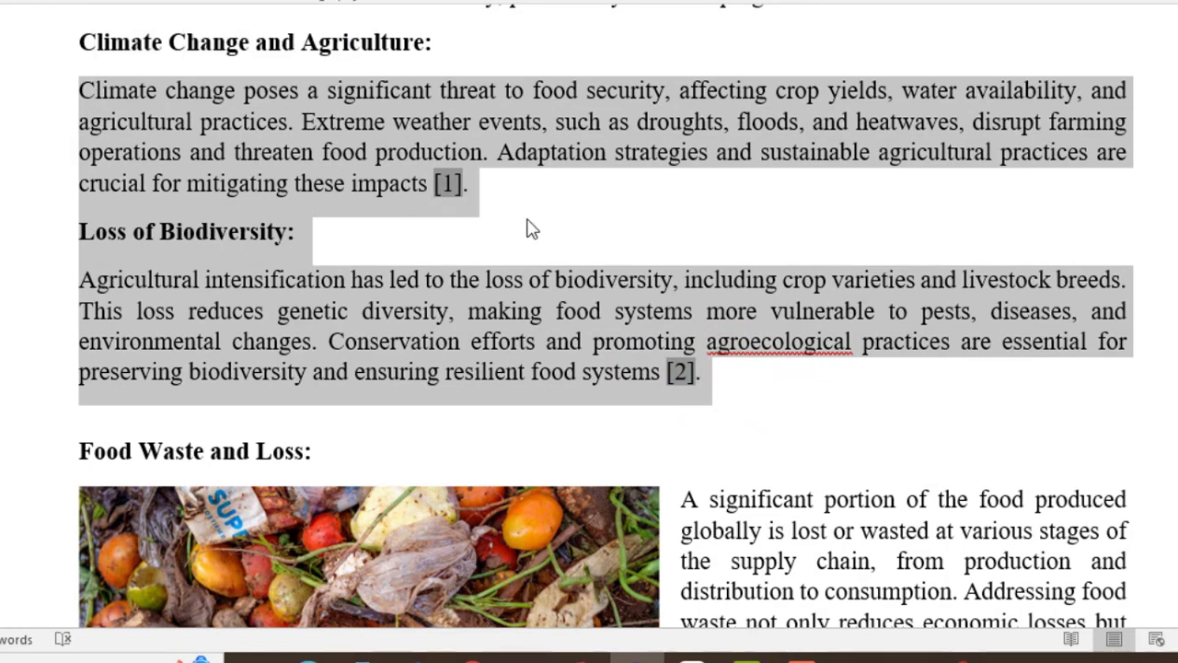
left_click(590, 341)
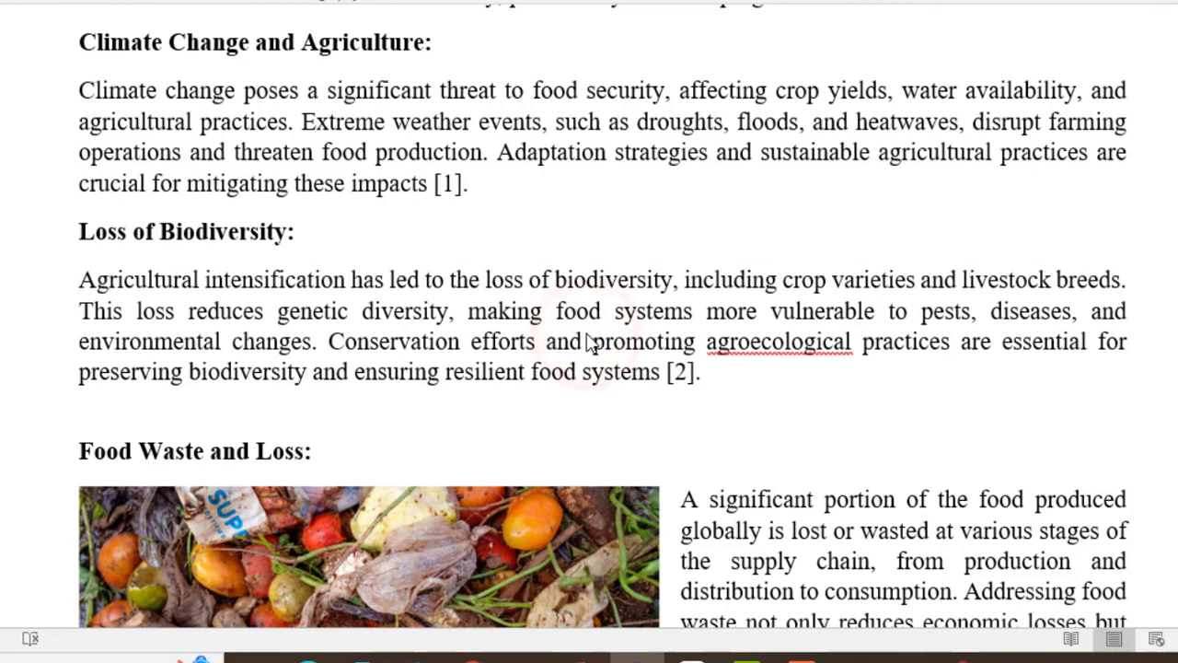
- Switch the EndNote output style to Chicago 17th Footnote and review the reformatted bibliography at the end of the report
left_click(276, 1)
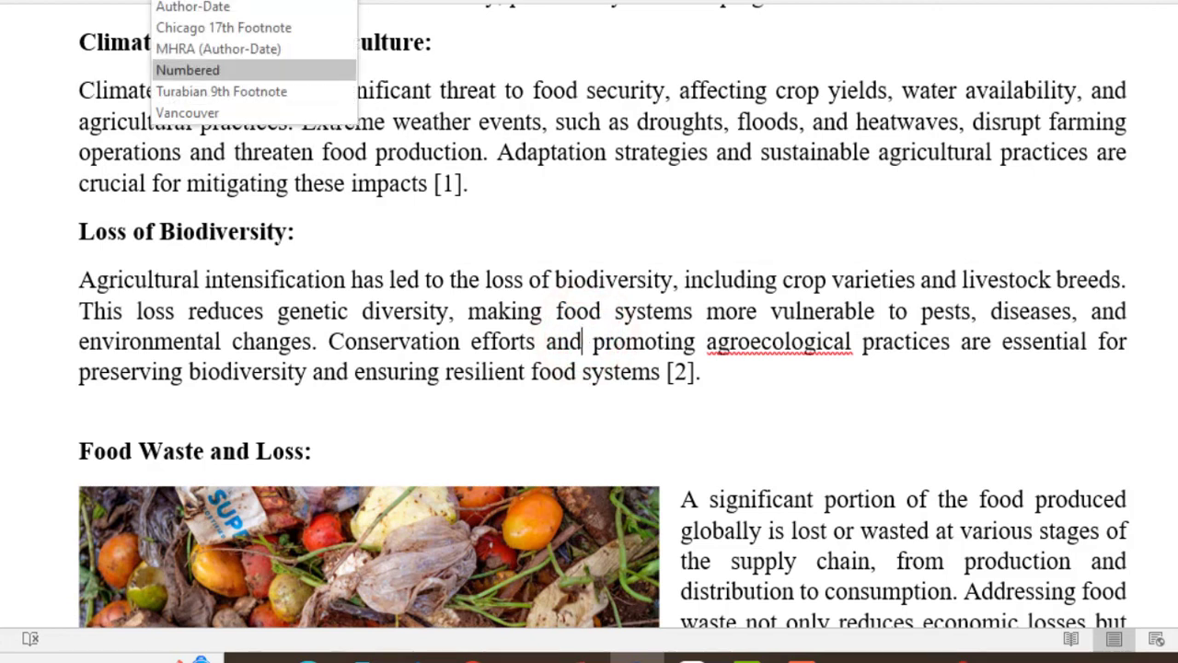
left_click(271, 30)
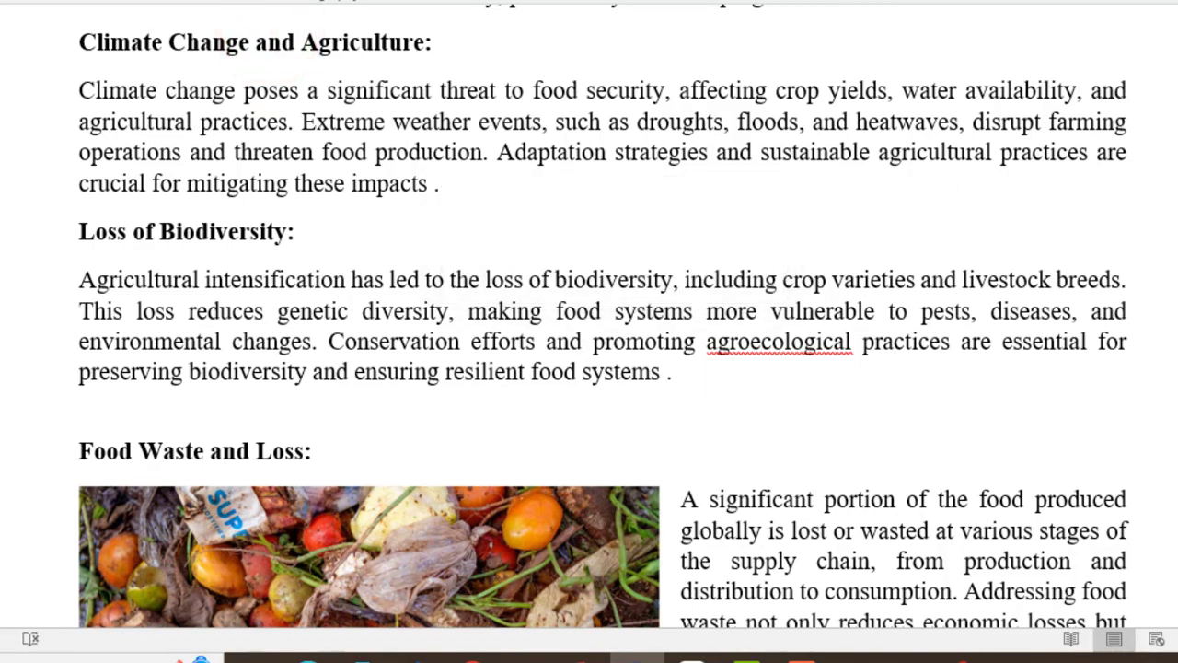
scroll(603, 317, "down", 20)
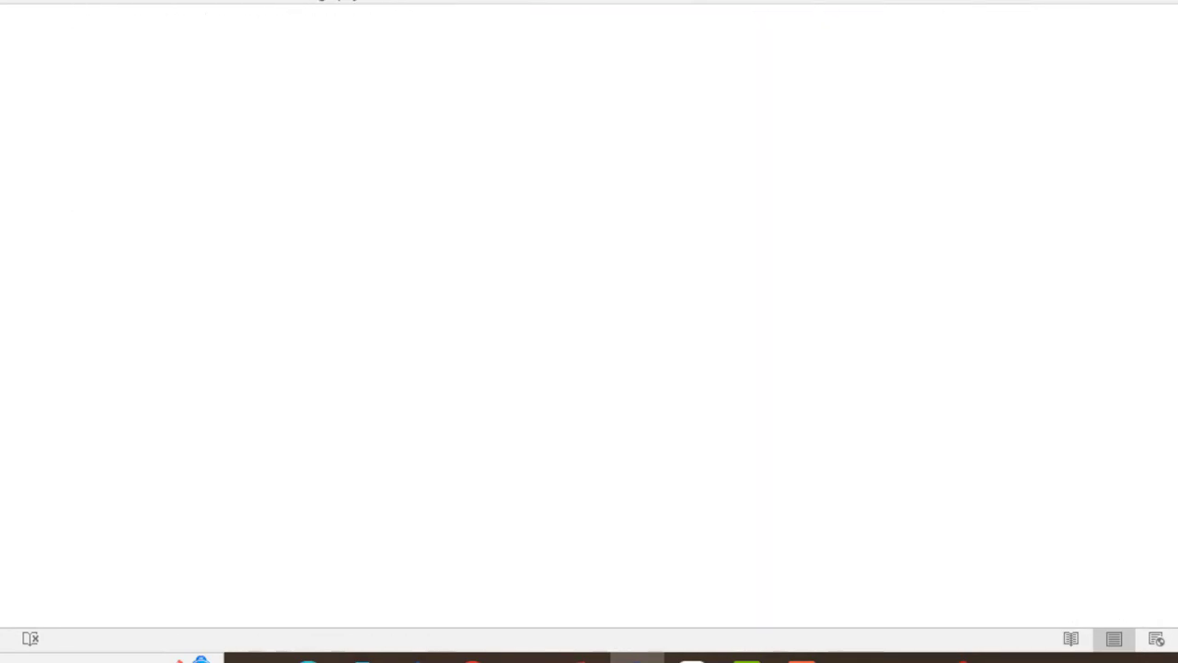
scroll(603, 317, "up", 5)
scroll(603, 317, "up", 1)
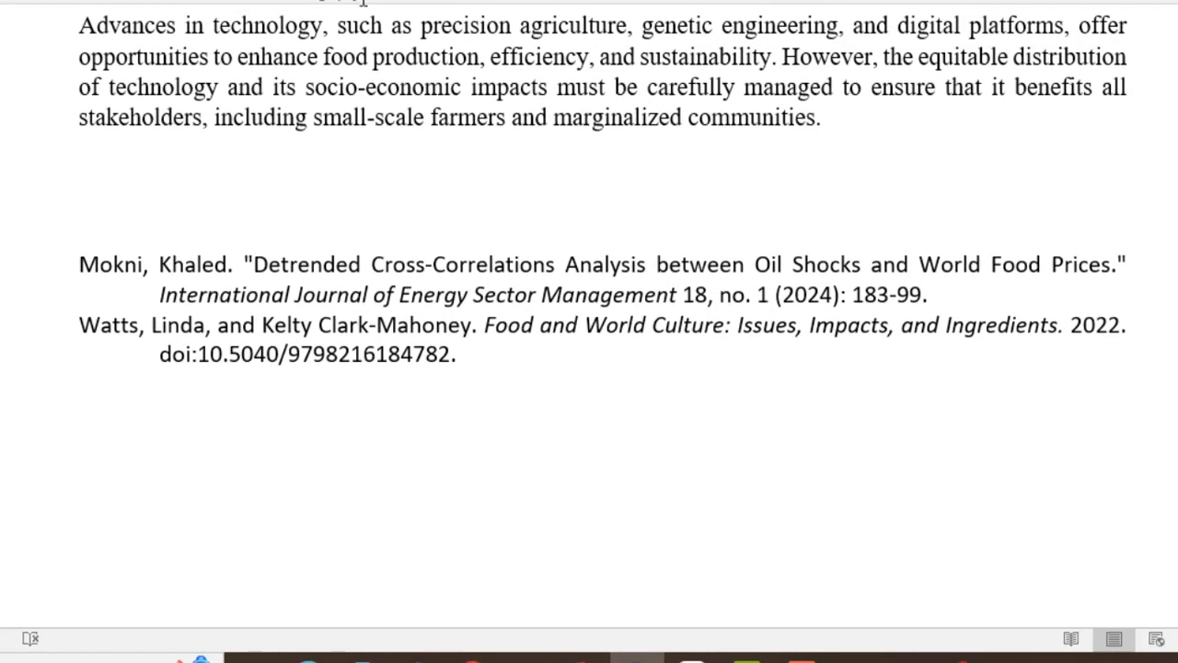
- Set the EndNote output style back to APA 7th and review the in-text citations in the Climate Change and Biodiversity paragraphs
left_click(286, 1)
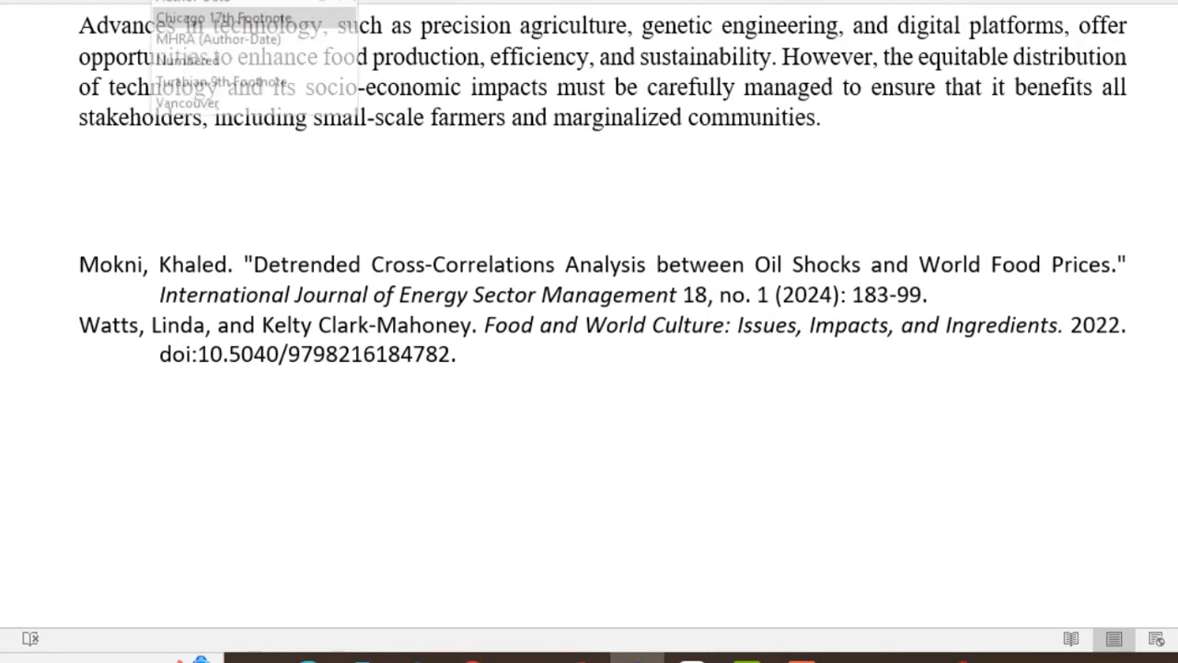
left_click(252, 2)
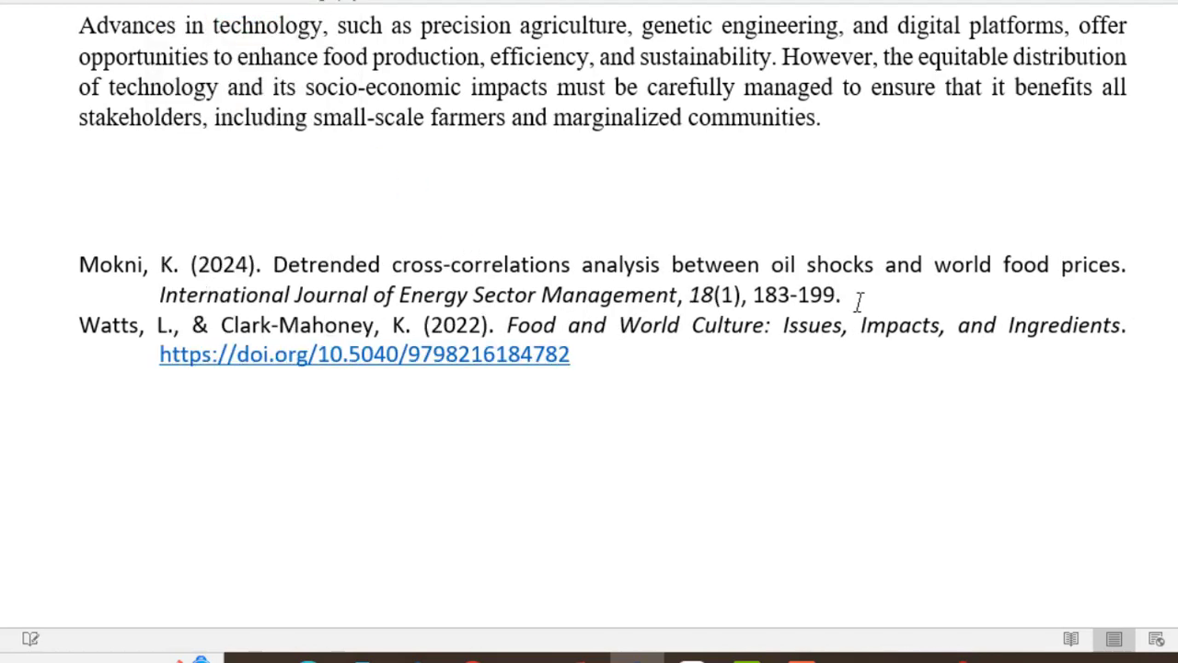
scroll(589, 313, "up", 20)
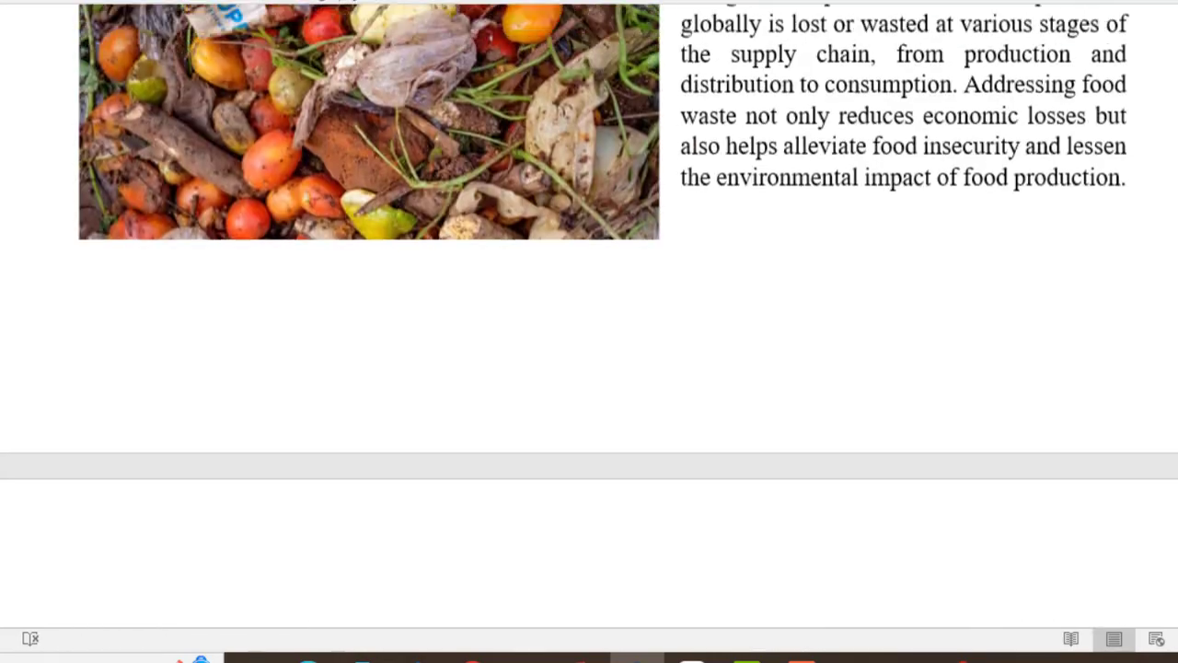
scroll(1008, 356, "up", 5)
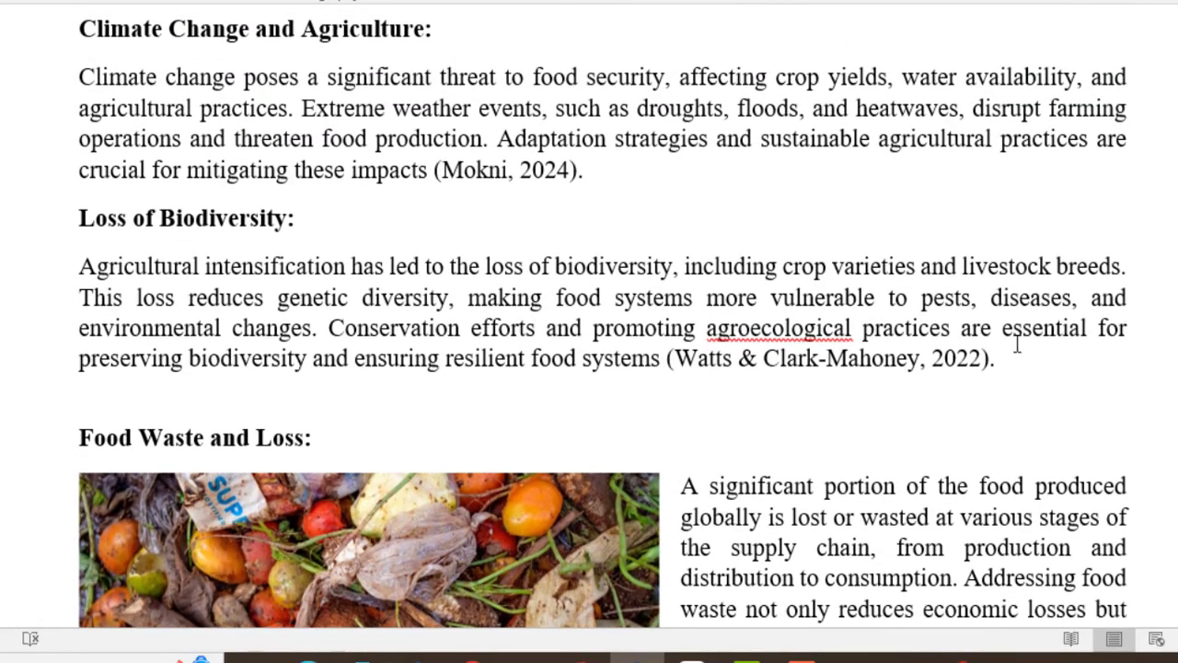
left_click(1009, 355)
left_click_drag(1009, 355, 83, 66)
left_click(531, 254)
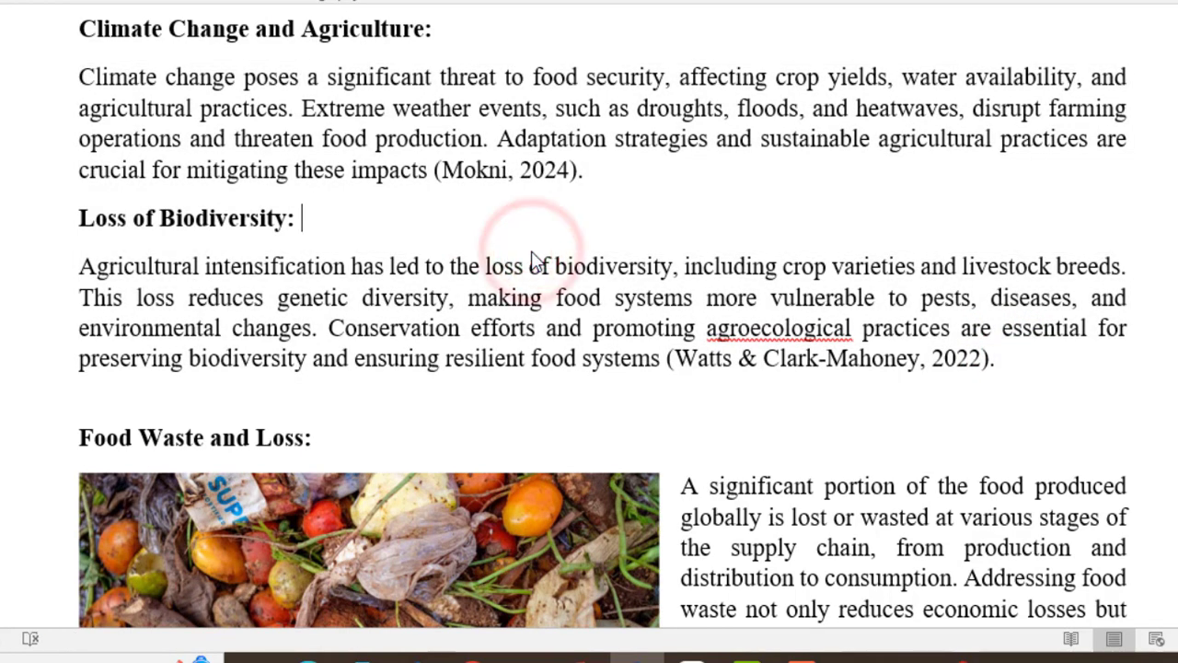